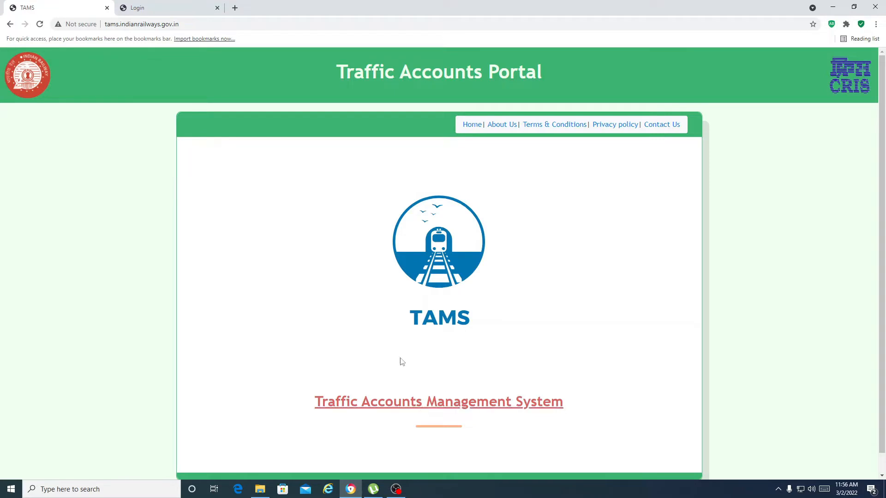
Switch to the Login tab showing the TAMS login page with credentials prefilled.
click(144, 10)
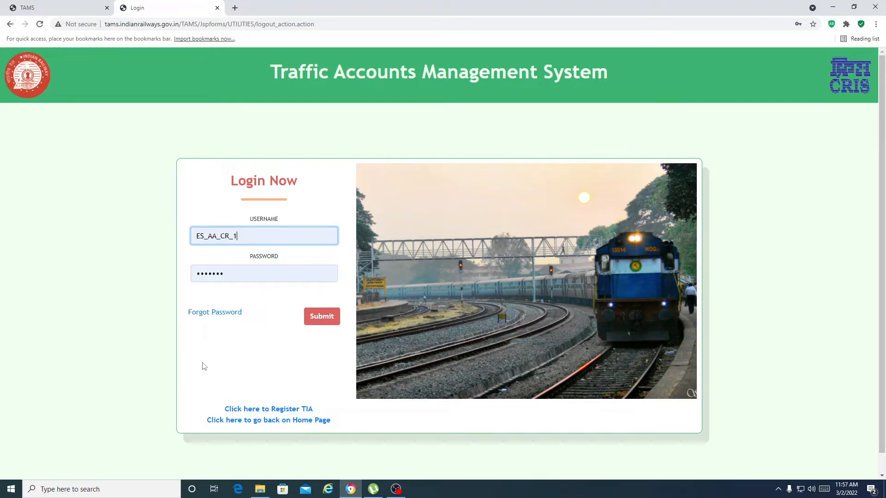
Sign in to TAMS and go to Coaching Error Sheet > Raise Error Sheets.
click(325, 323)
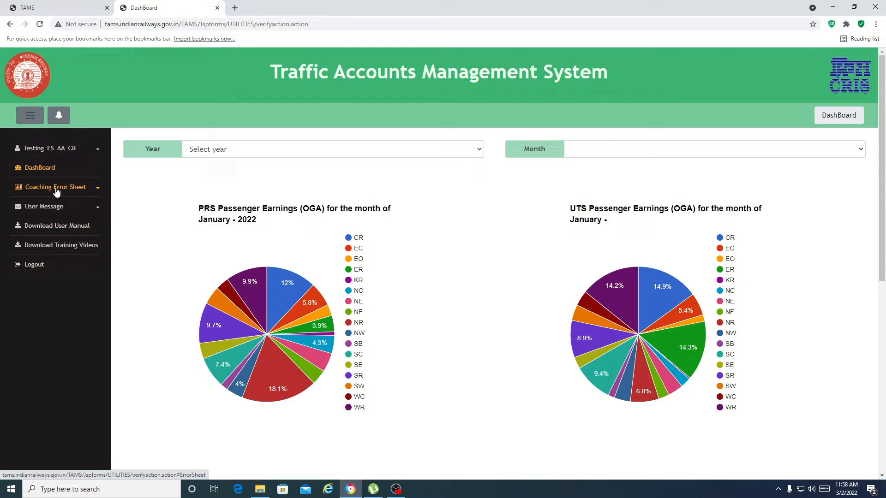
click(56, 191)
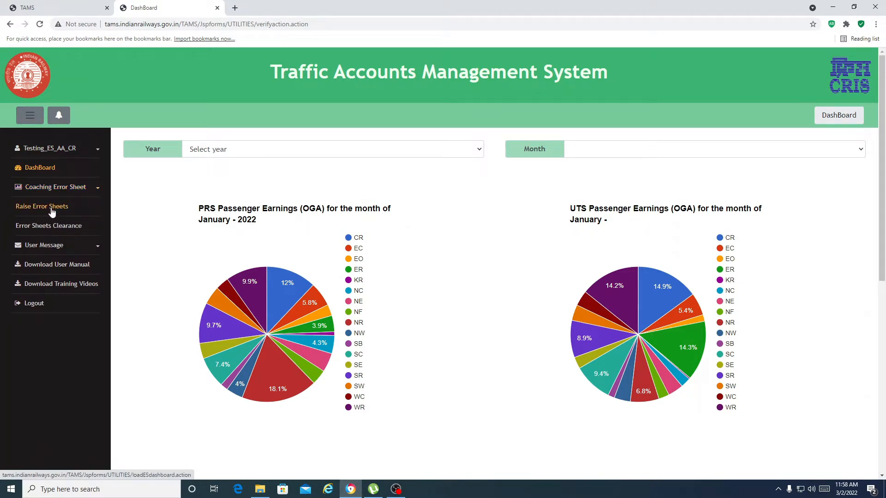
click(60, 216)
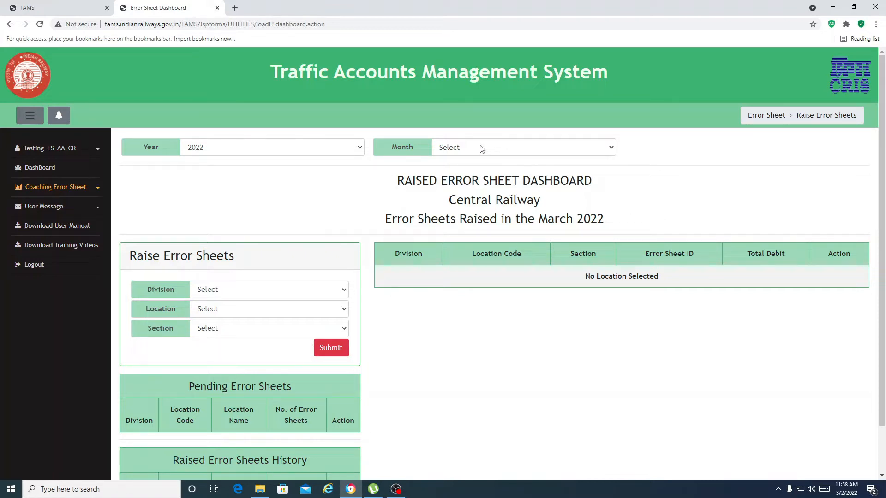
click(470, 150)
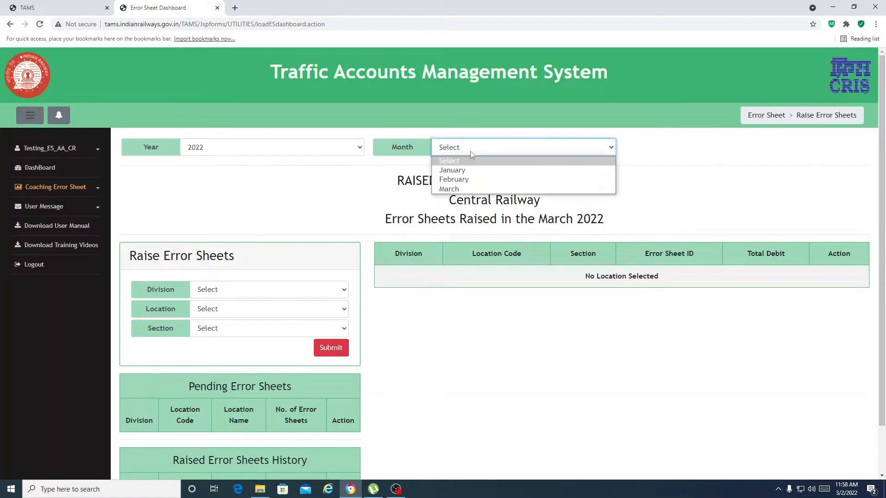
click(466, 180)
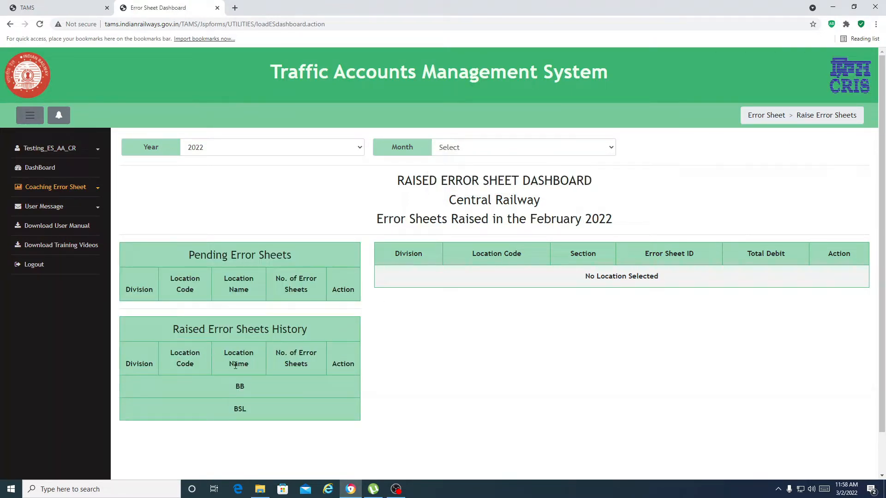
click(473, 150)
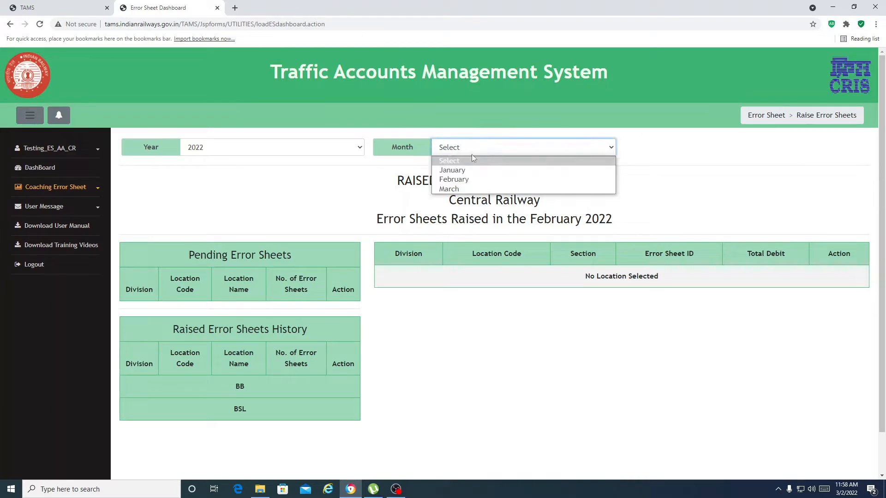
click(472, 169)
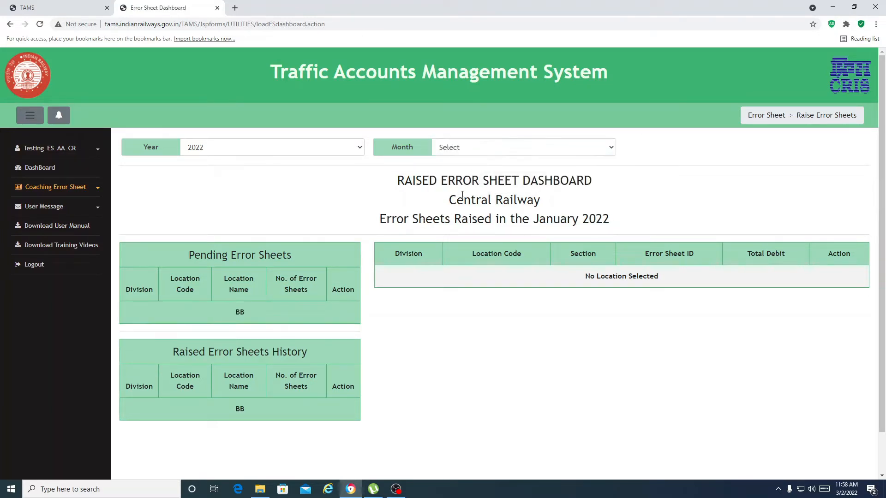
click(458, 150)
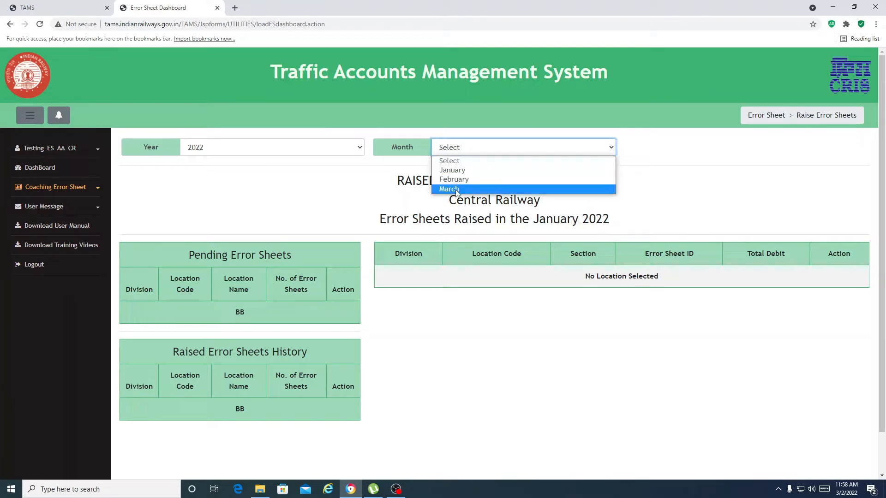
click(457, 190)
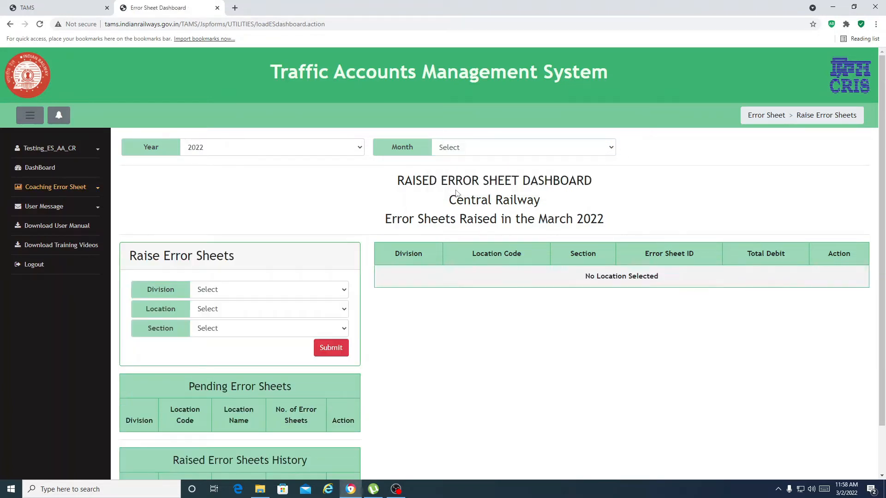
Choose Division BB, Location CSMT and Section EFT/TC-TTE, then load the error sheet form.
click(256, 296)
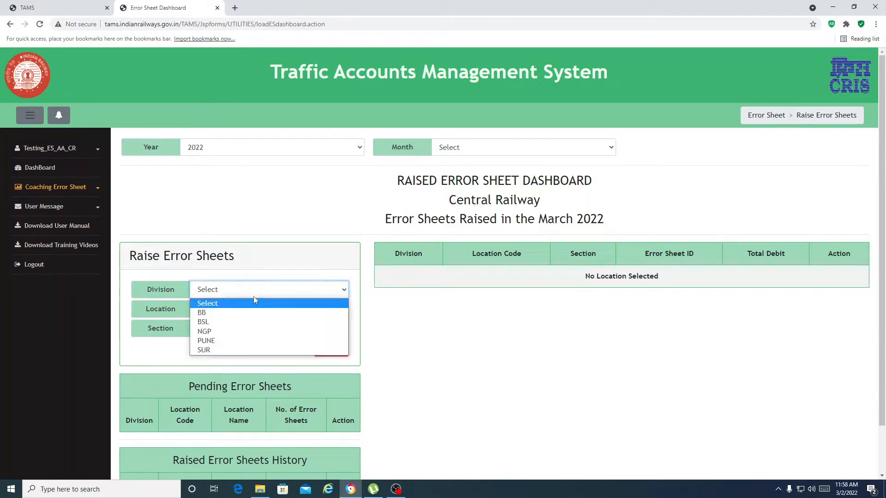
click(248, 313)
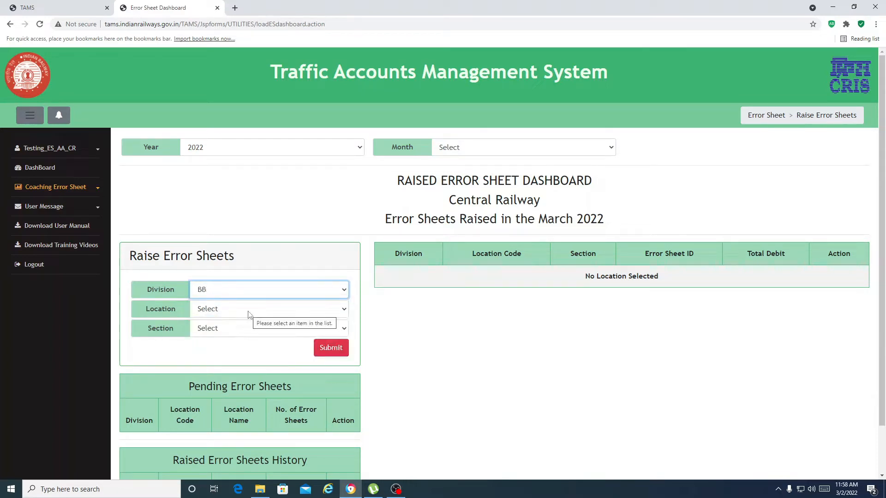
click(248, 313)
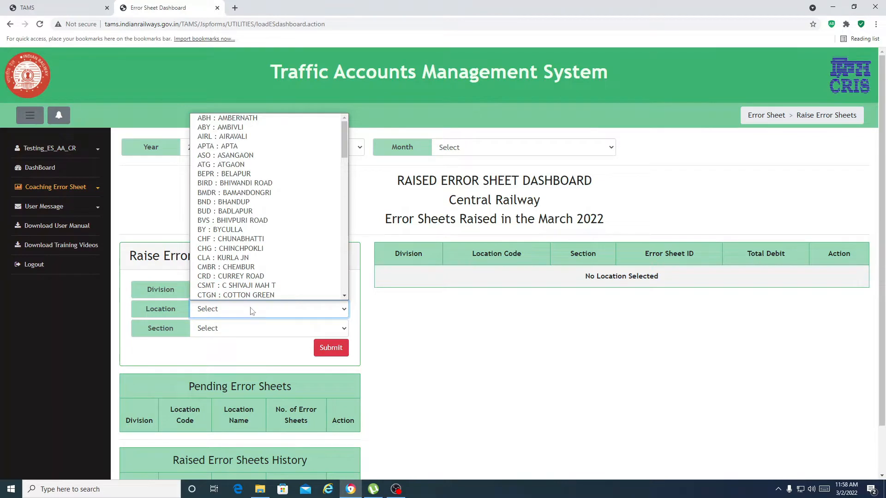
click(264, 287)
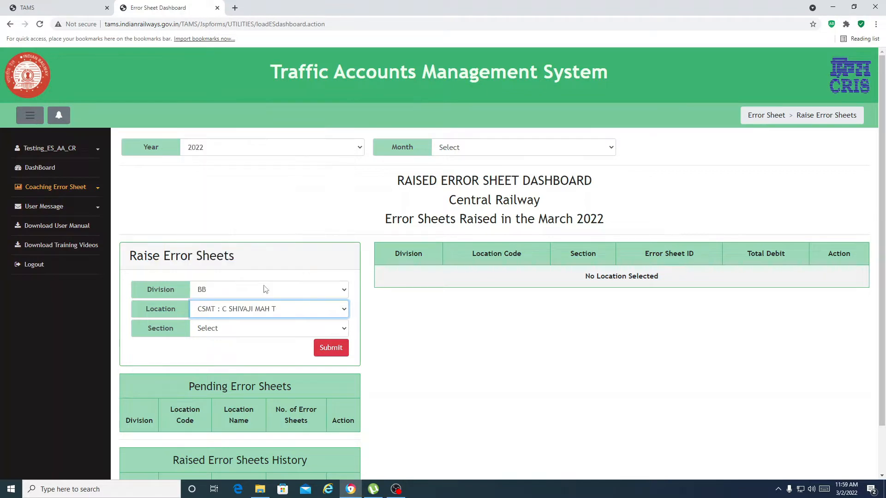
click(246, 333)
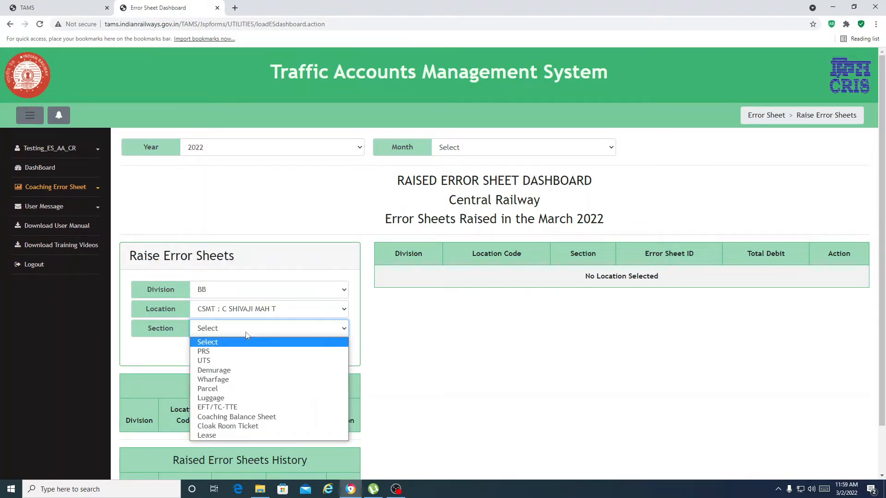
click(242, 409)
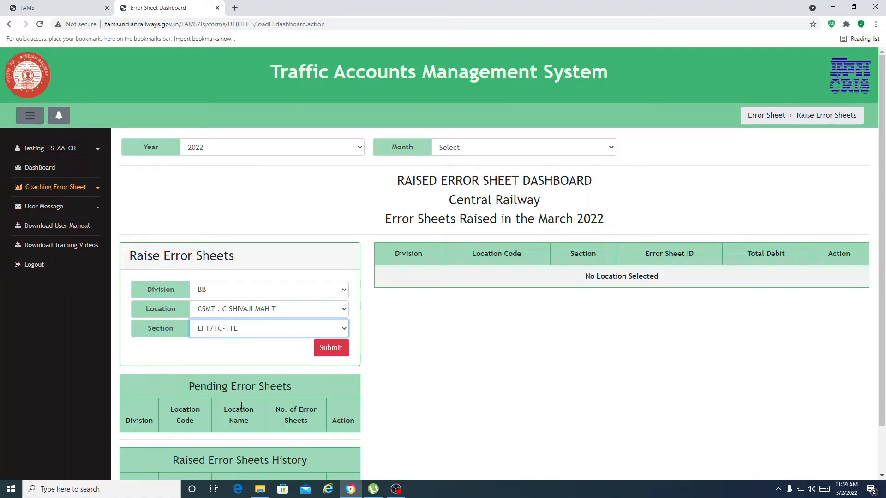
click(331, 348)
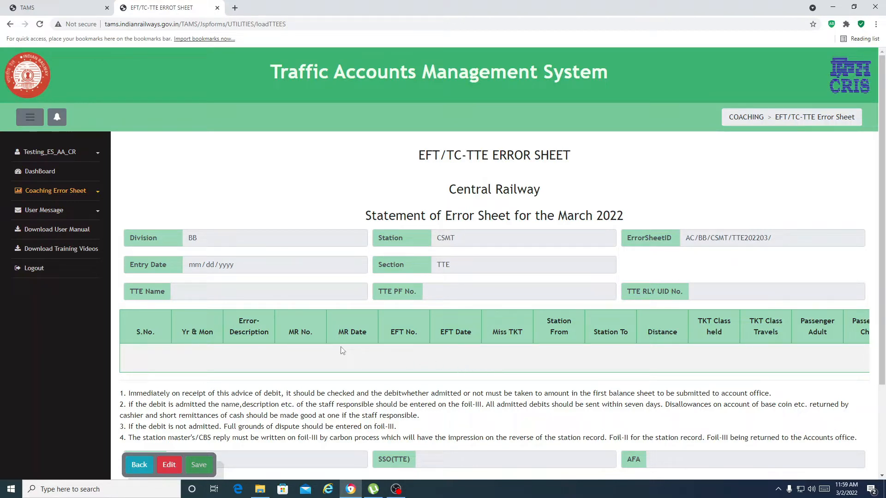
Switch the EFT/TC-TTE sheet to edit mode and insert a blank first entry row.
click(169, 467)
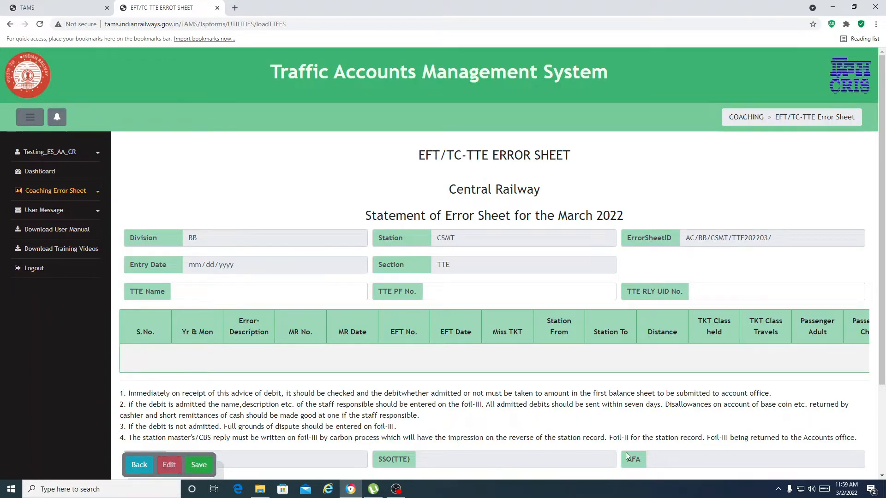
scroll(702, 381, down, 3)
click(688, 457)
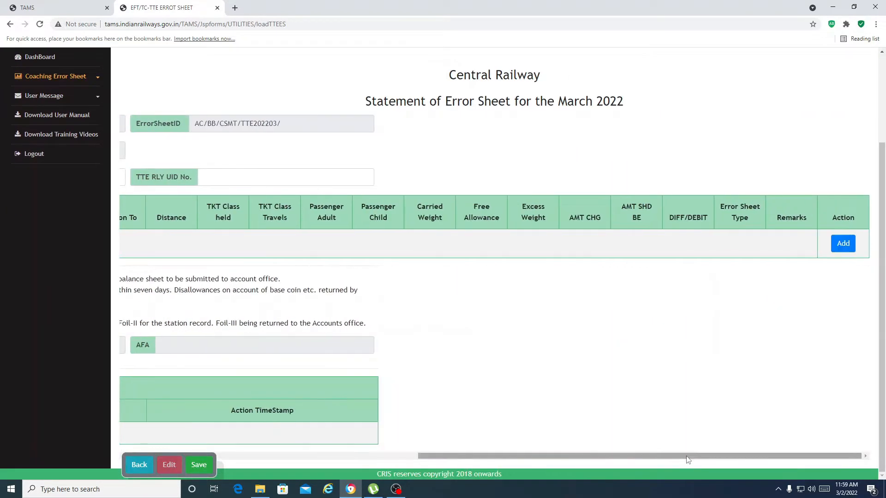
click(843, 247)
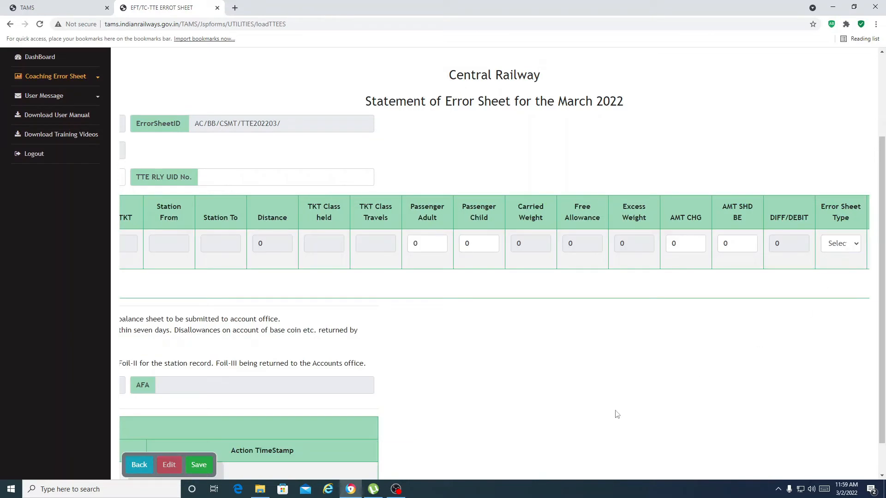
scroll(583, 431, down, 1)
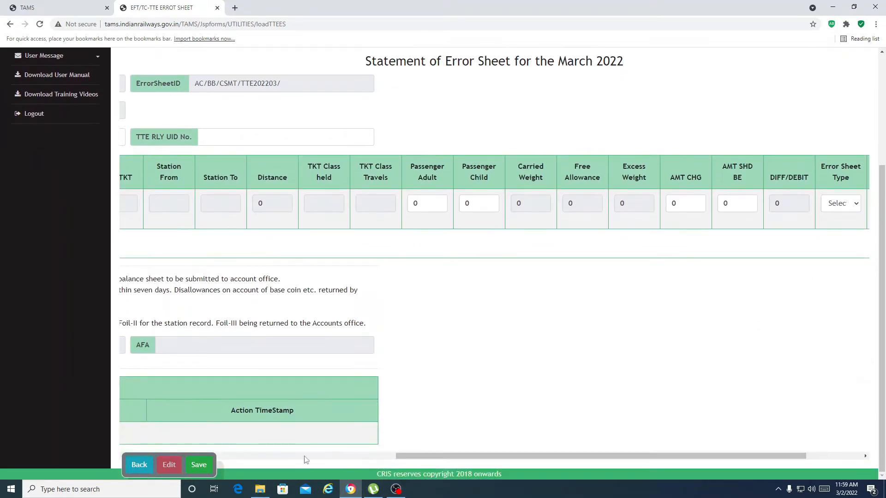
click(285, 459)
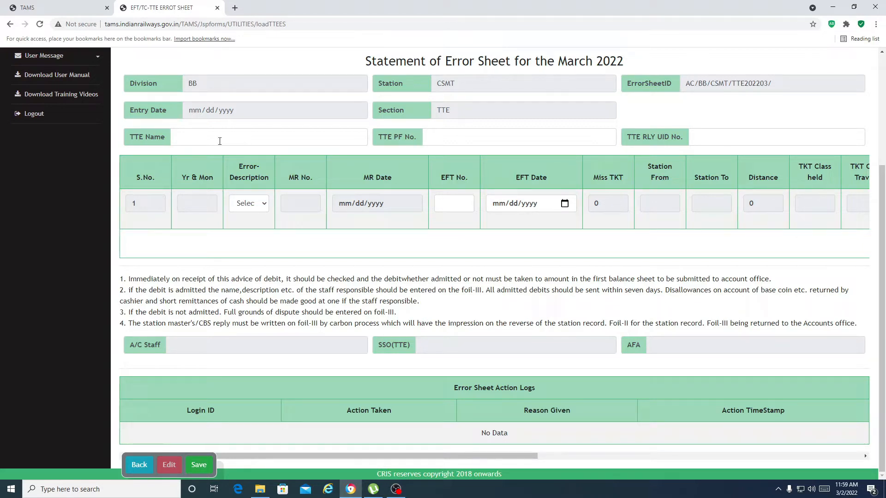
Set row 1's Error-Description to Non Remittance of Cash.
click(261, 208)
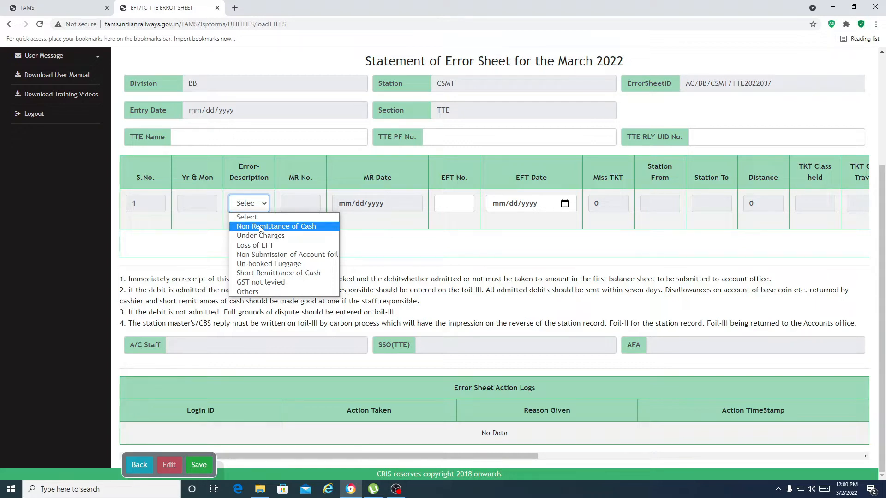
click(261, 226)
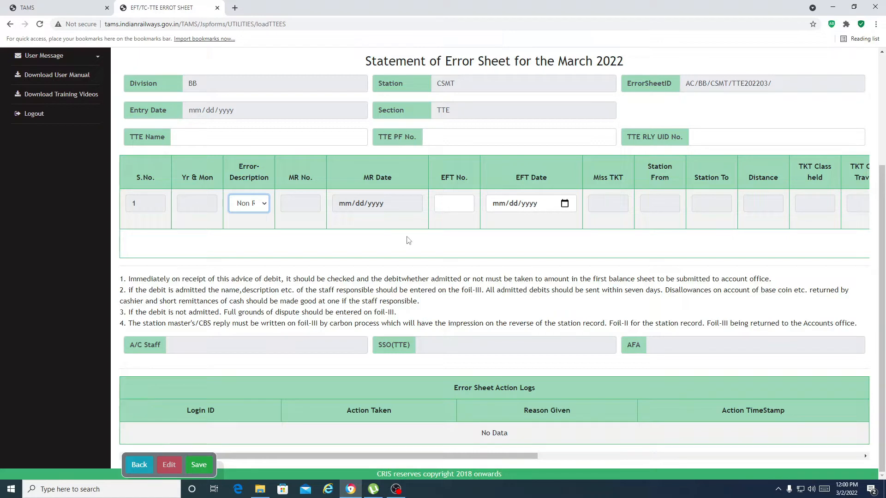
click(224, 132)
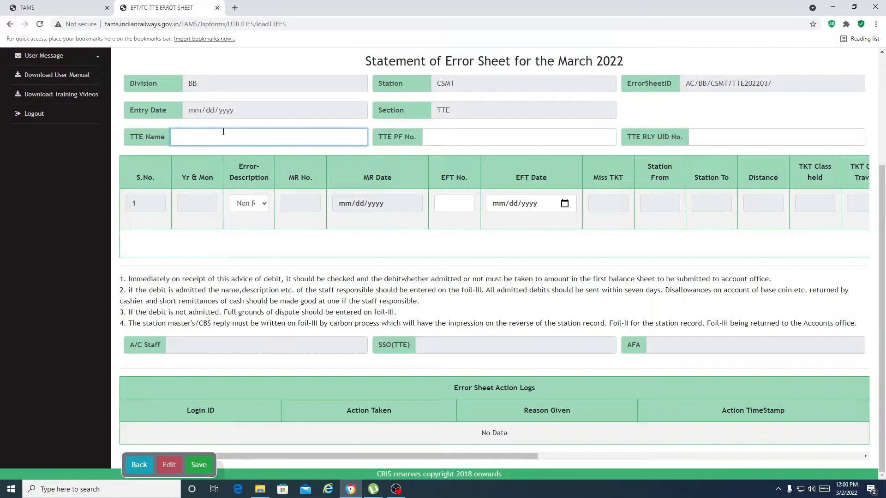
key(Tab)
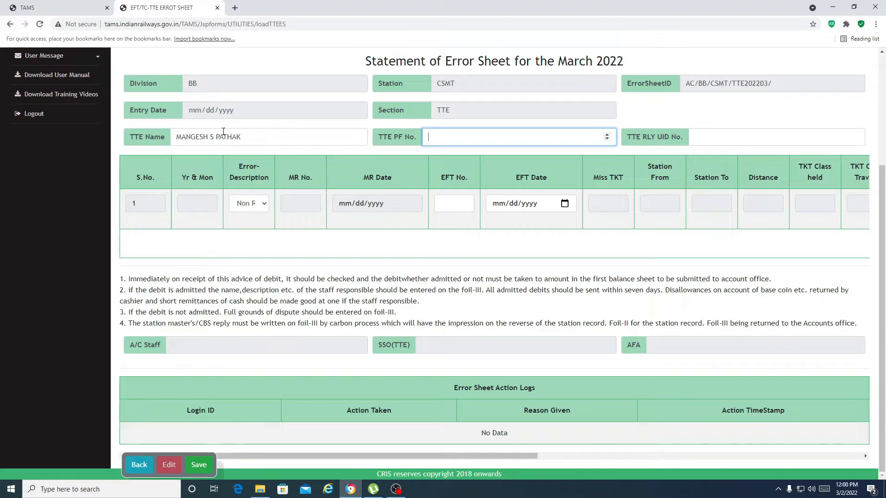
click(454, 206)
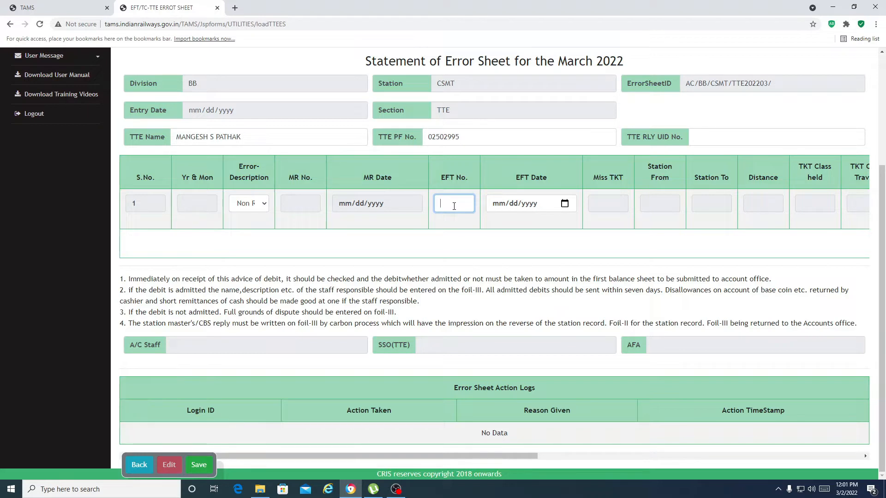
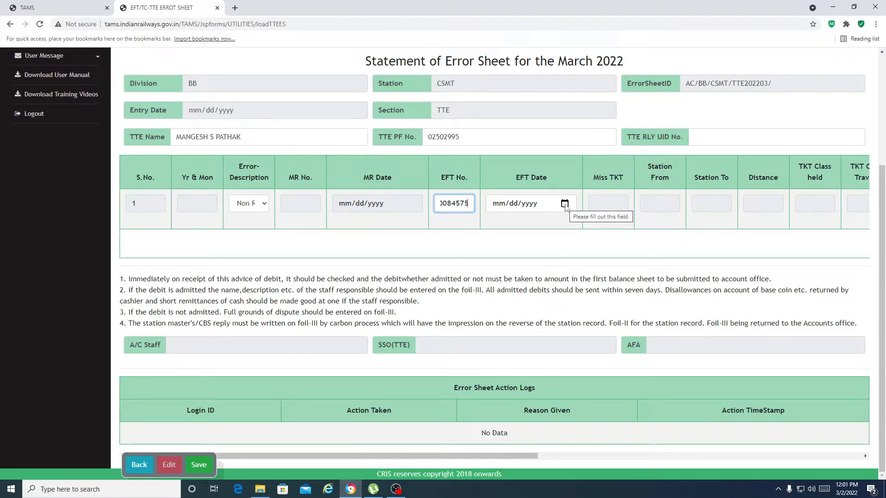
Set the EFT date to 02/07/2021 and bring the AMT CHG column into view.
click(498, 205)
text(27042021)
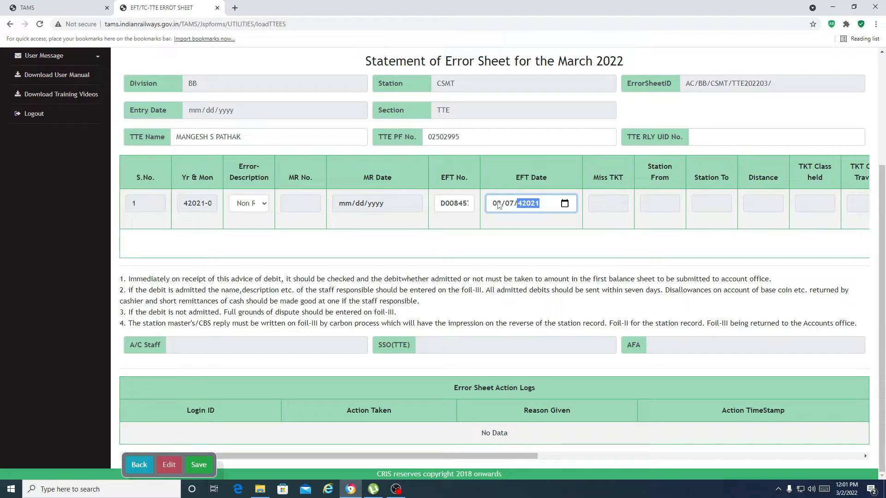
key(BackSpace)
text(2021)
click(199, 203)
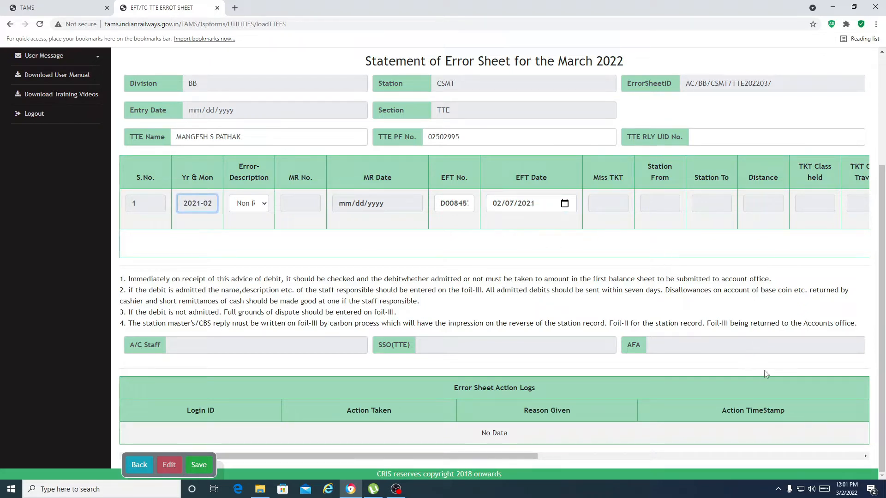
click(697, 458)
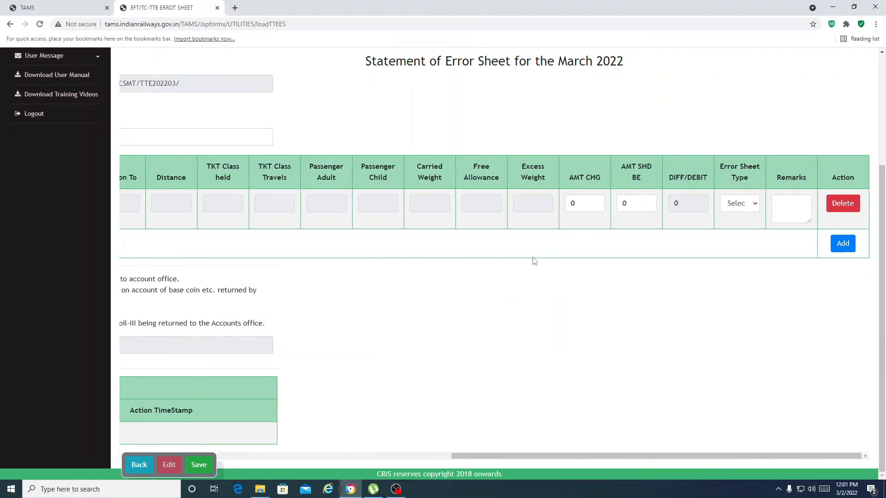
click(591, 206)
Enter AMT CHG 5950 and AMT SHD BE 6000, giving a DIFF/DEBIT of 50.
text(5950)
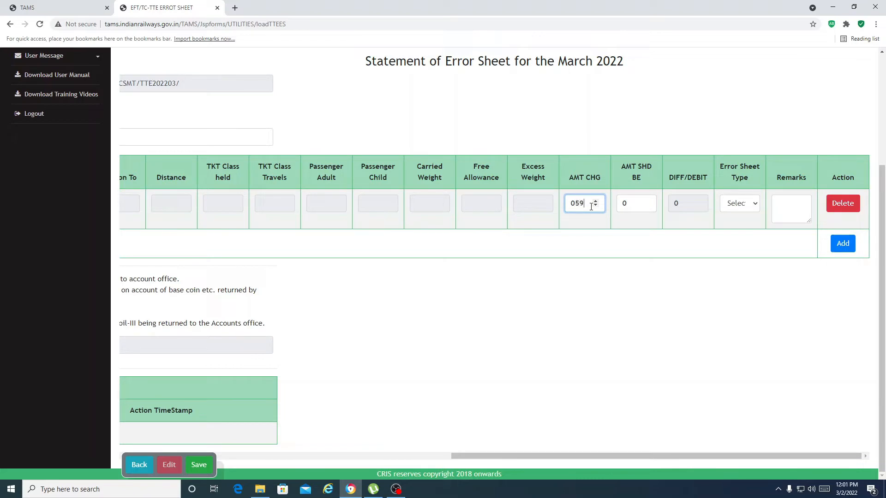
click(627, 205)
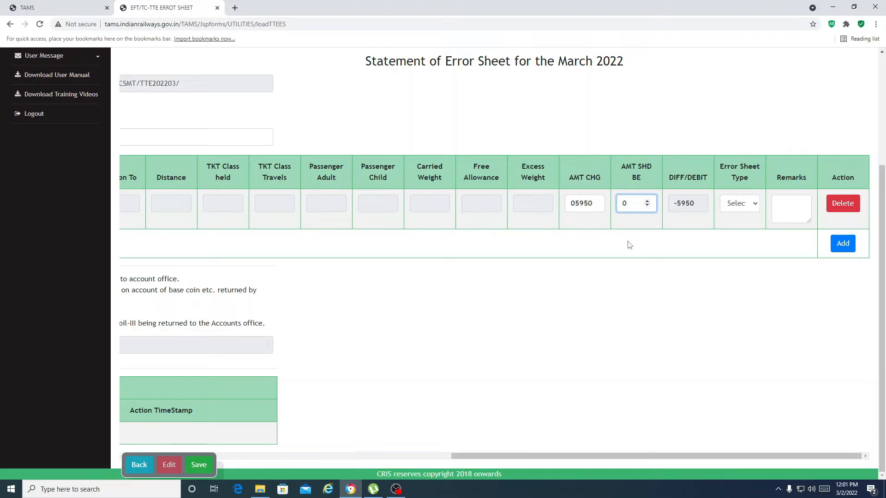
key(BackSpace)
text(6000)
click(709, 219)
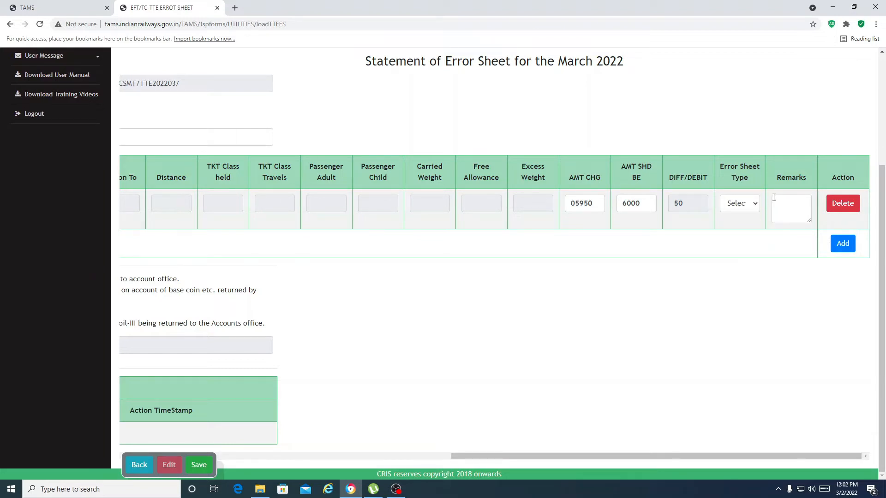
Set Error Sheet Type to ACS and add a short remittance of cash remark.
click(743, 211)
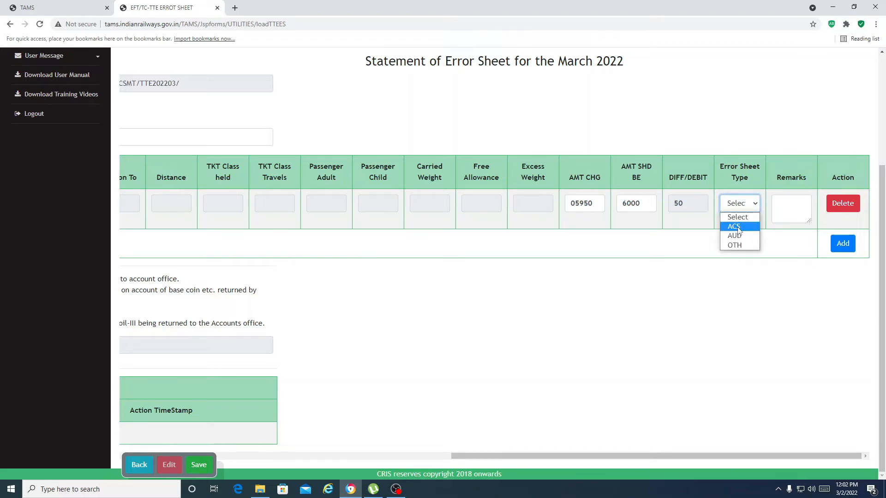
click(739, 228)
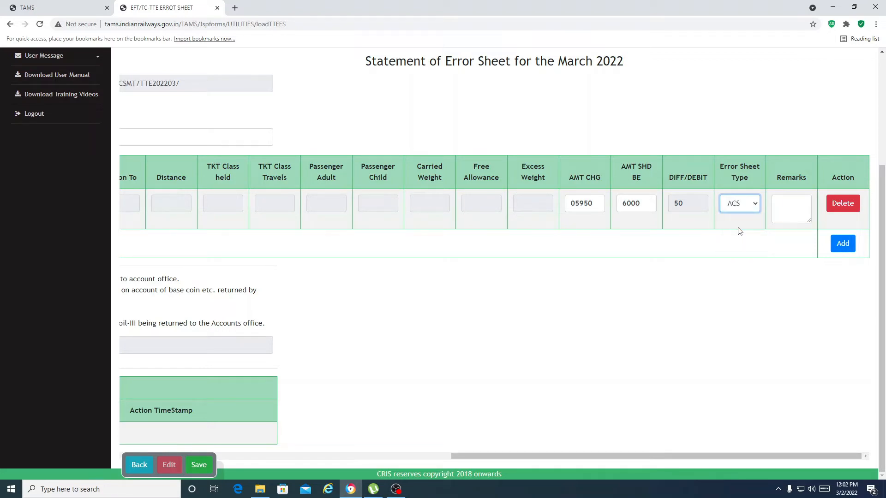
click(782, 207)
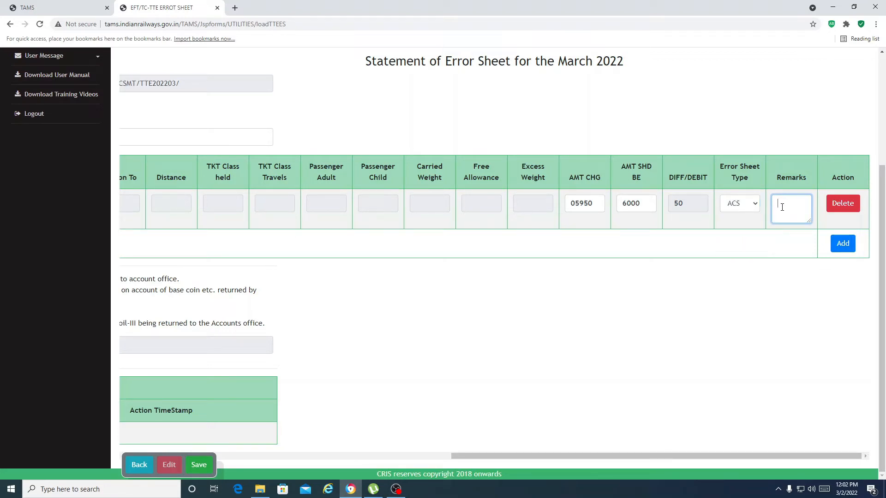
text(SHORT REMOTT)
key(BackSpace)
key(BackSpace)
key(BackSpace)
text(ITTANCE OF CASH)
click(352, 458)
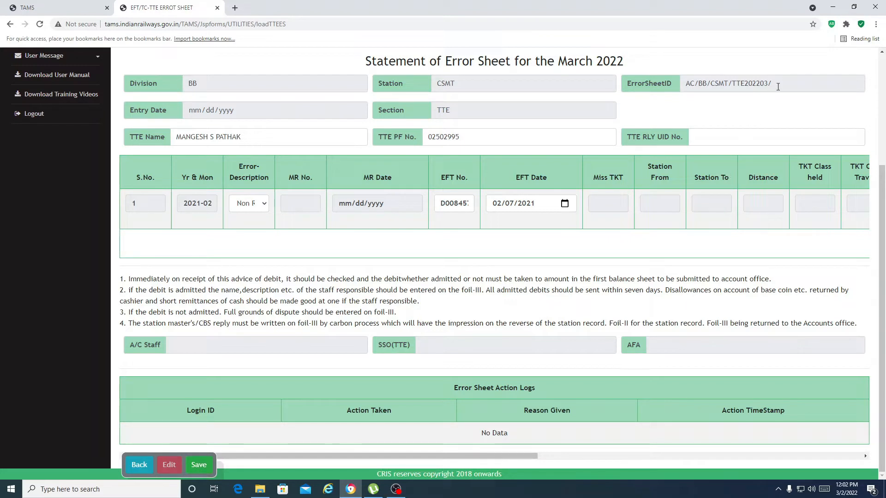
Save the error sheet and review the filled row, A/C Staff field and Action Logs.
click(199, 465)
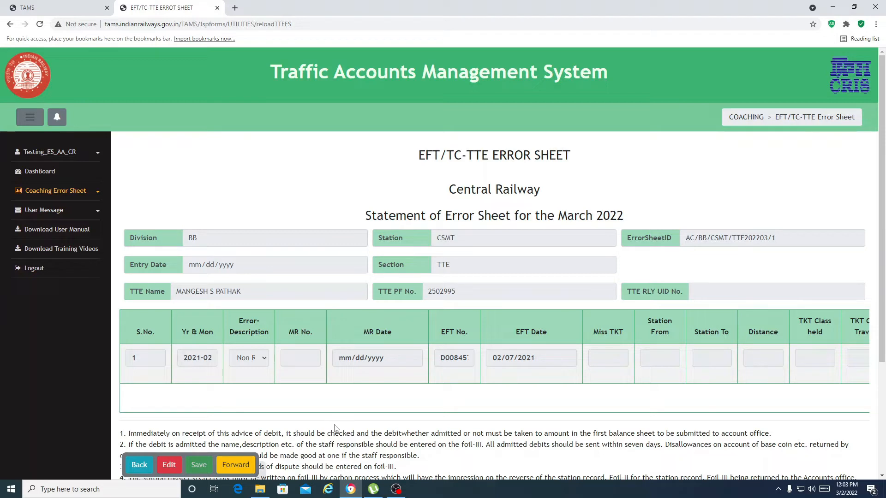
scroll(316, 442, down, 2)
scroll(315, 438, down, 2)
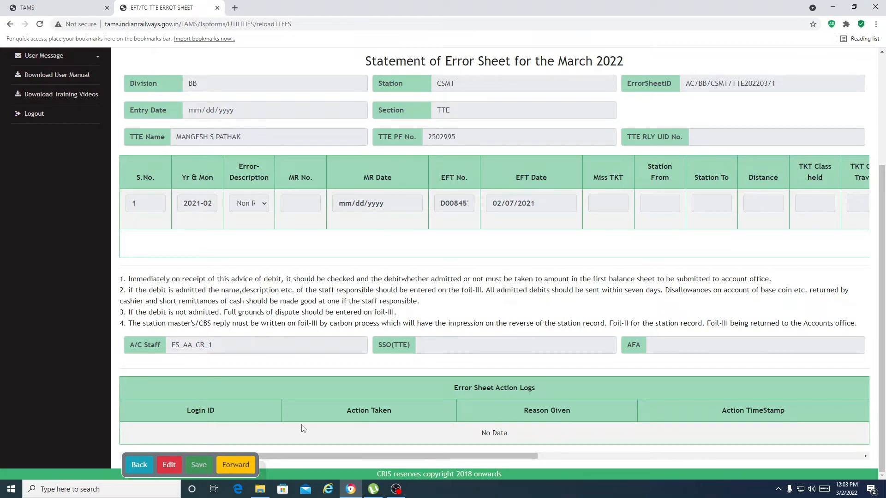
scroll(389, 307, up, 3)
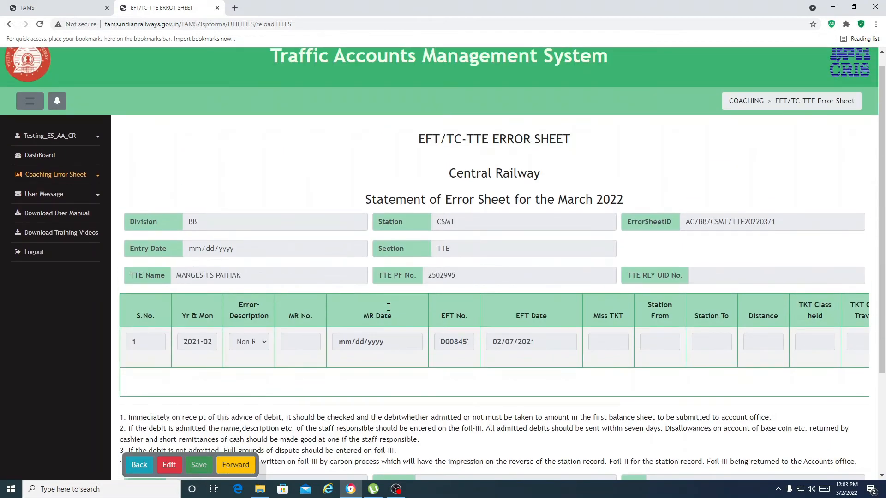
scroll(388, 307, down, 3)
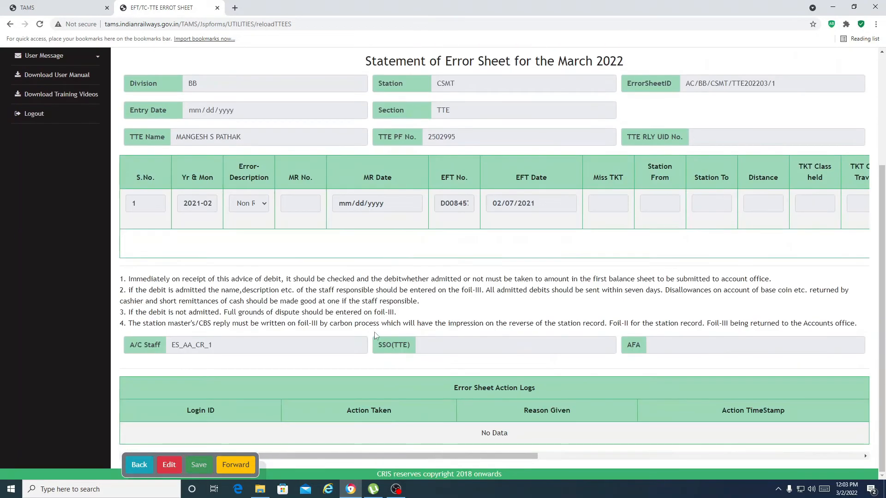
Forward the saved sheet with the action remark 'SHORT REMITTANCE'.
click(232, 466)
click(237, 466)
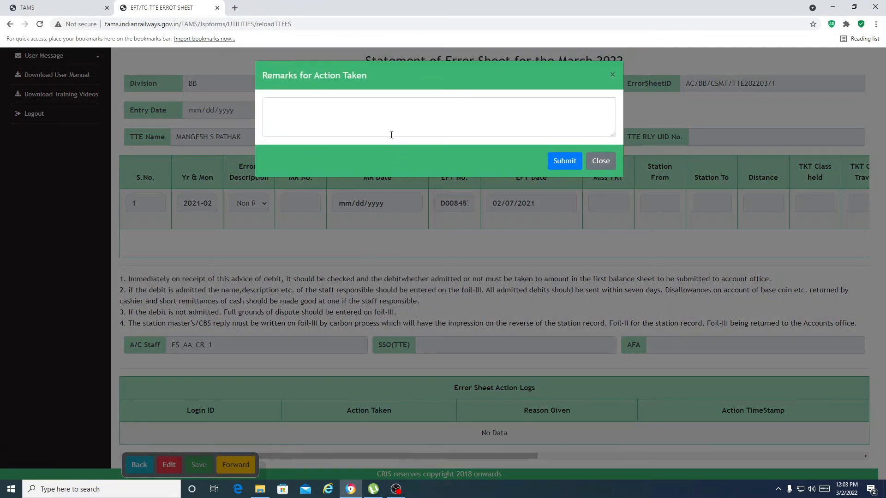
click(343, 110)
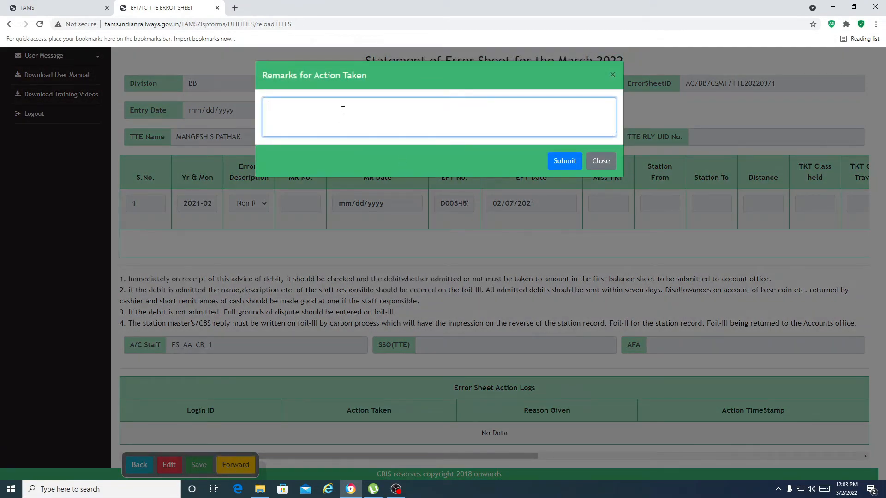
text(SHORT REMITTANCE)
click(561, 168)
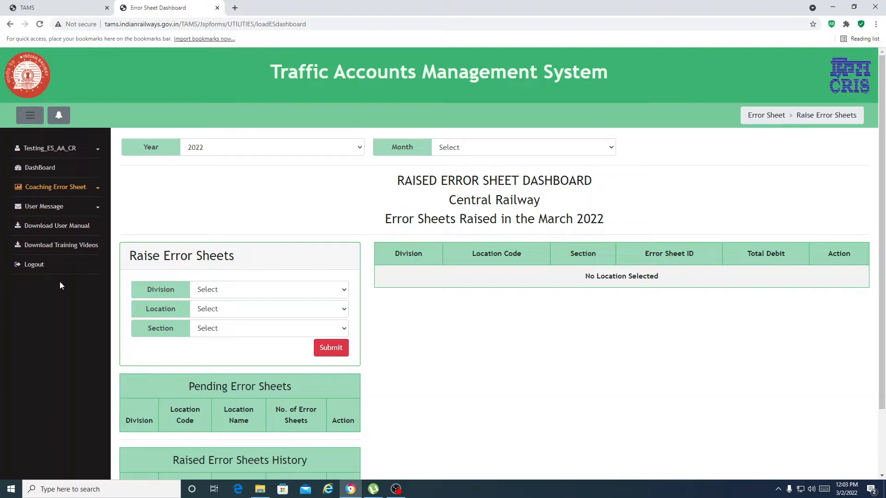
Log out and sign back in with the section officer's username and password.
click(35, 265)
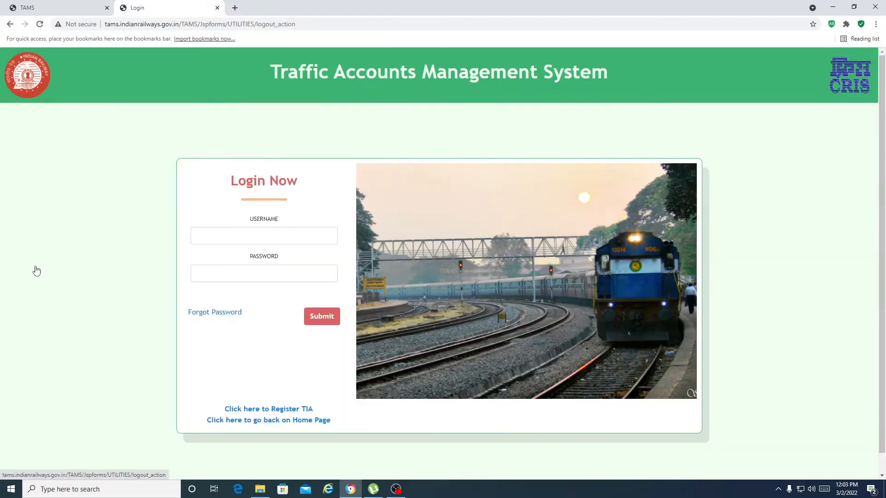
click(205, 243)
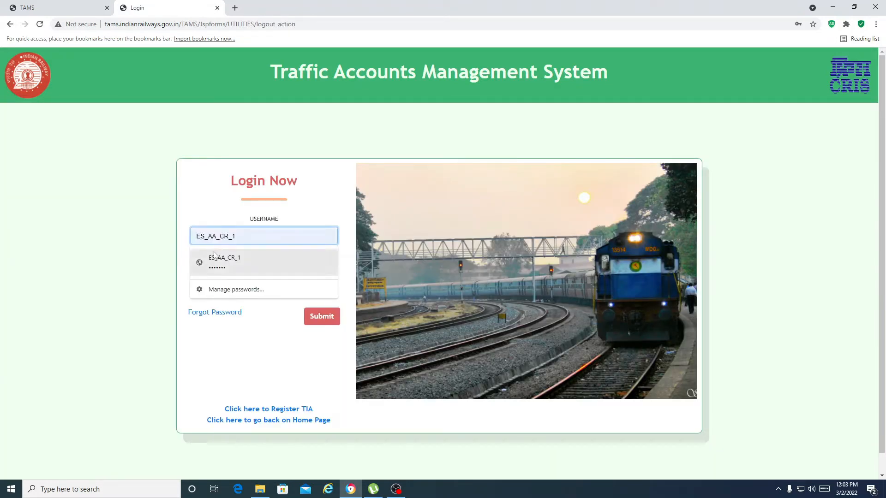
click(216, 258)
click(217, 238)
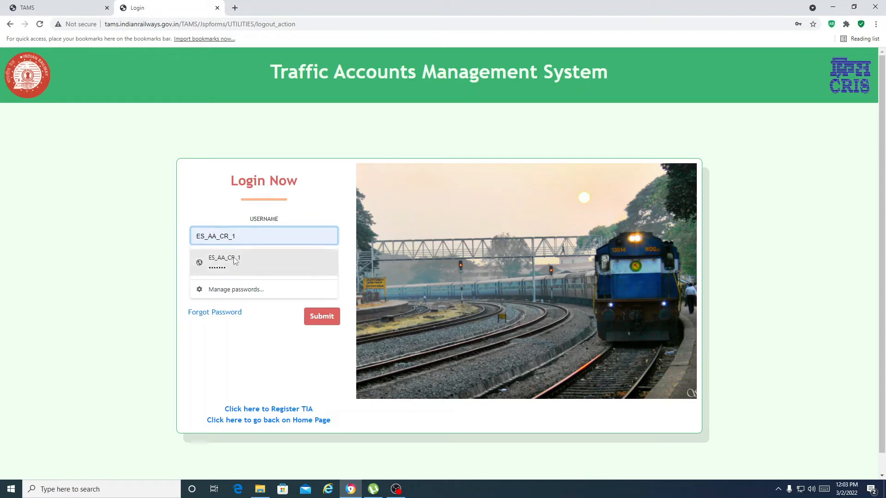
key(BackSpace)
key(BackSpace)
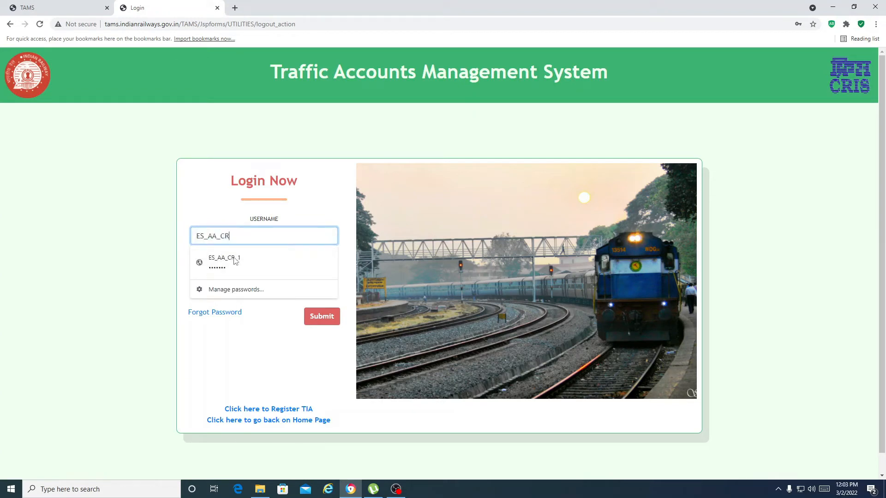
text(s)
key(BackSpace)
key(BackSpace)
key(BackSpace)
key(BackSpace)
key(BackSpace)
key(BackSpace)
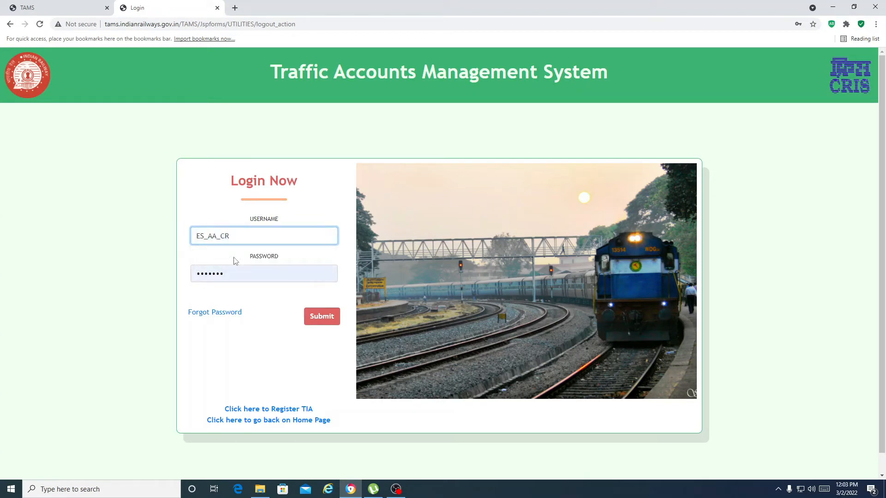
text(S)
text(O_cr)
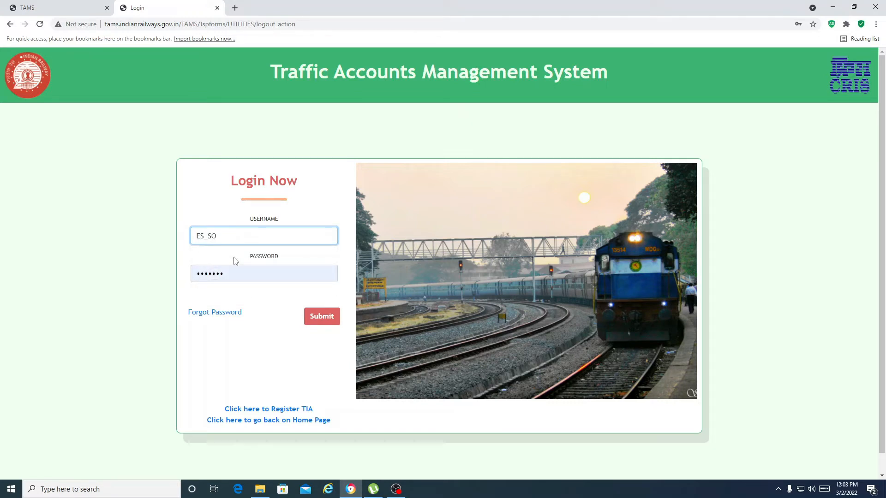
key(BackSpace)
key(BackSpace)
text(CR_1)
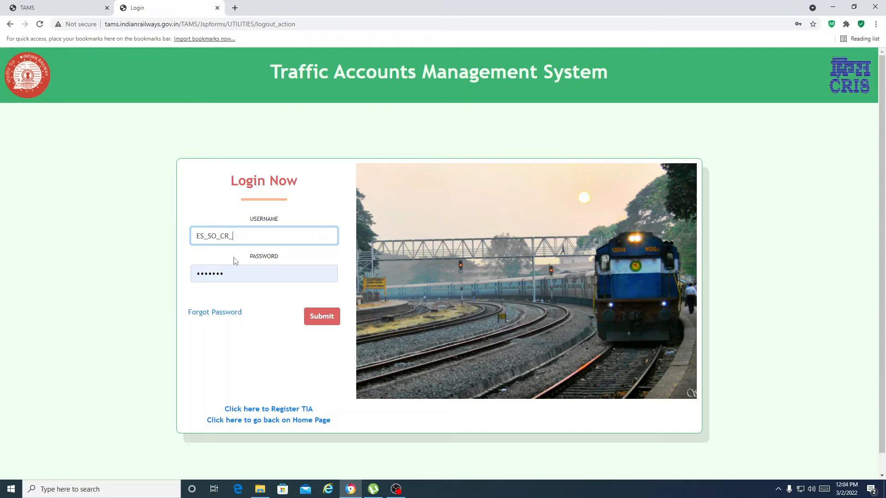
click(318, 318)
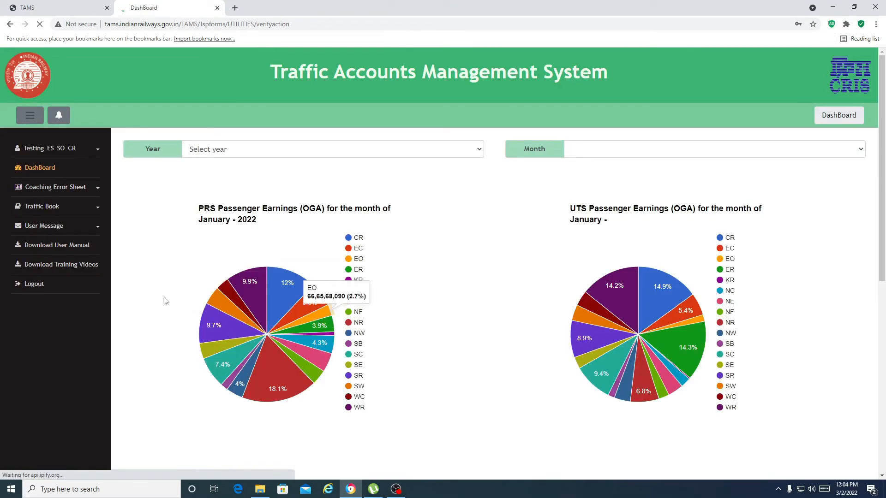
click(49, 191)
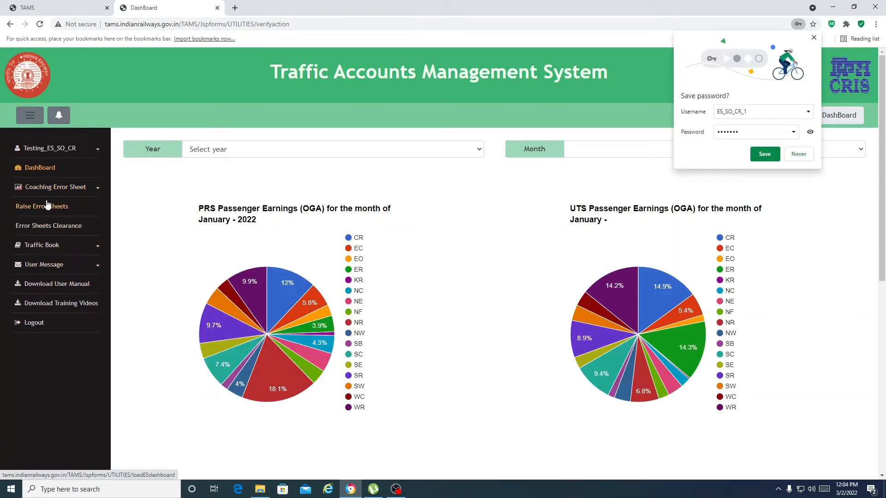
click(45, 206)
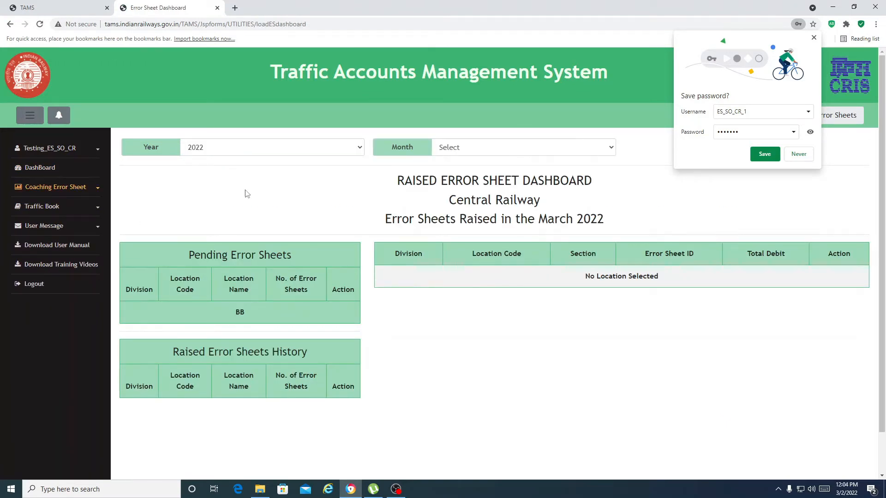
click(799, 154)
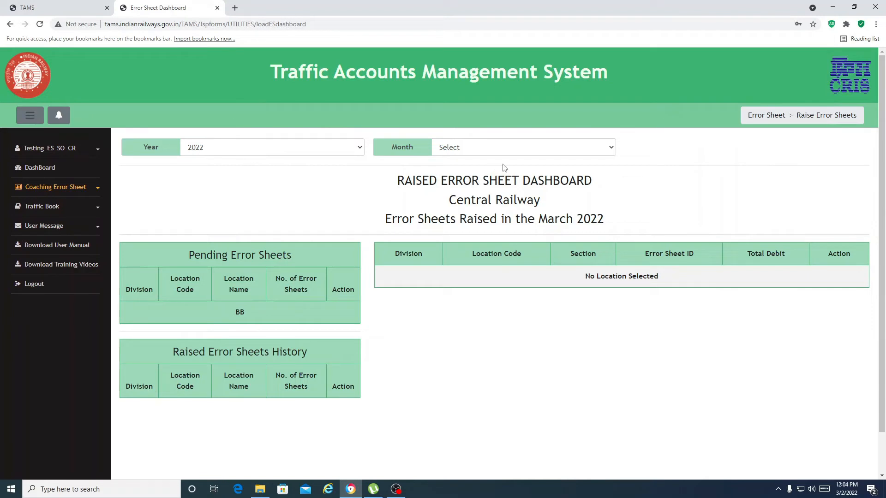
click(244, 317)
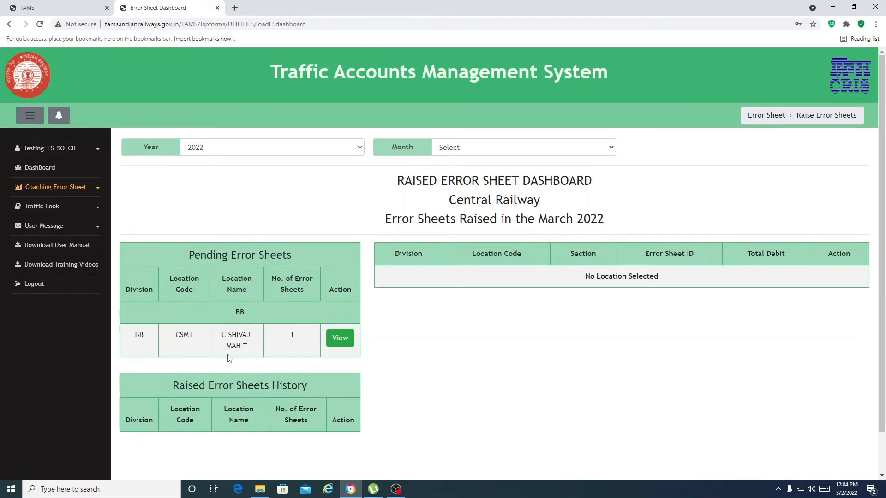
click(346, 342)
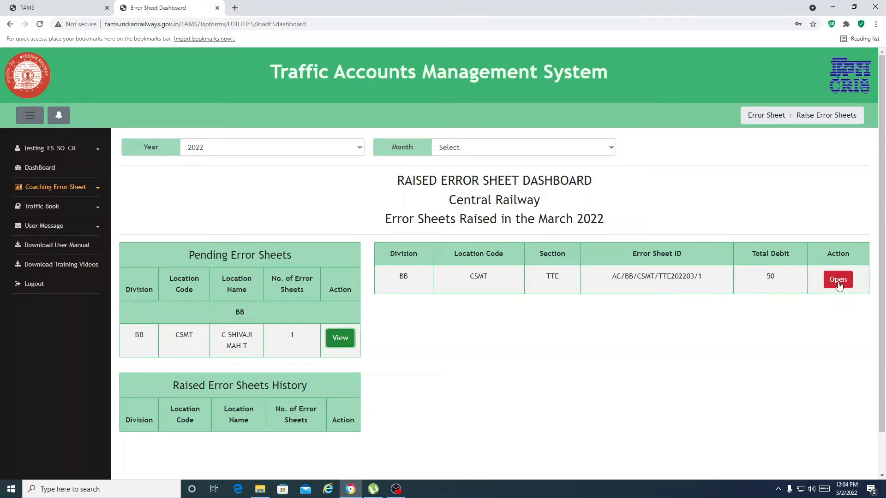
click(838, 280)
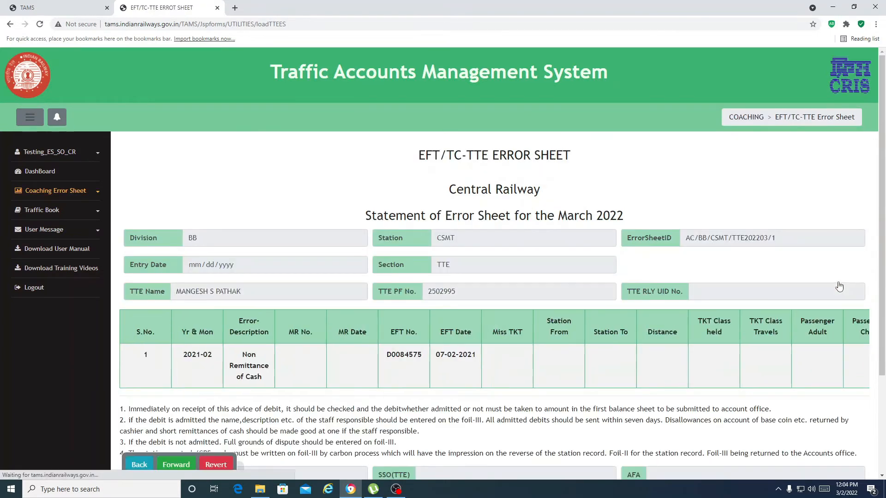
scroll(487, 298, down, 1)
scroll(487, 298, down, 3)
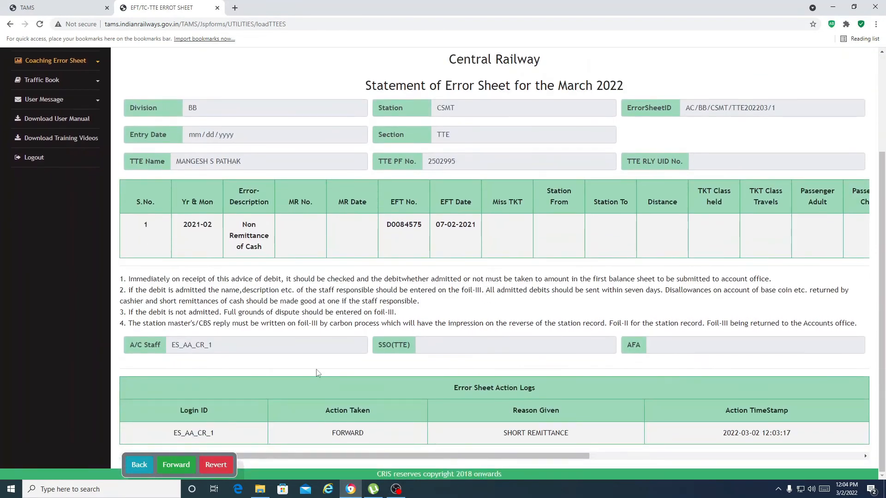
scroll(345, 264, up, 2)
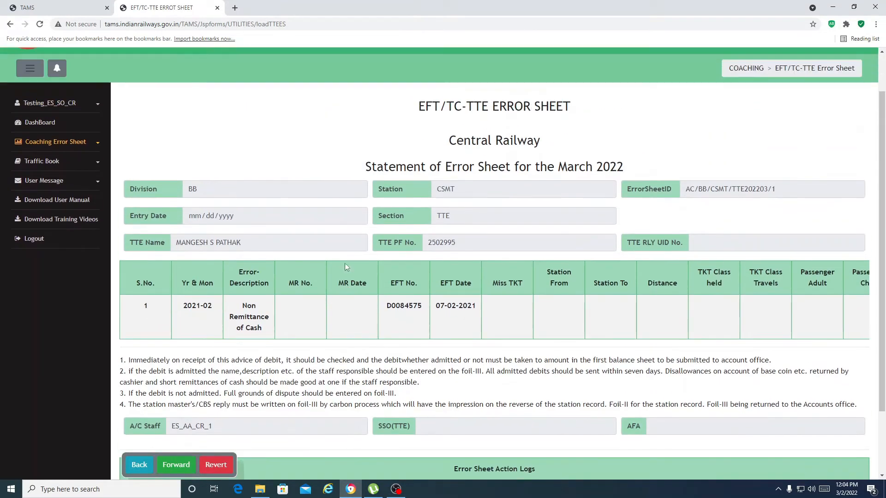
scroll(347, 267, down, 2)
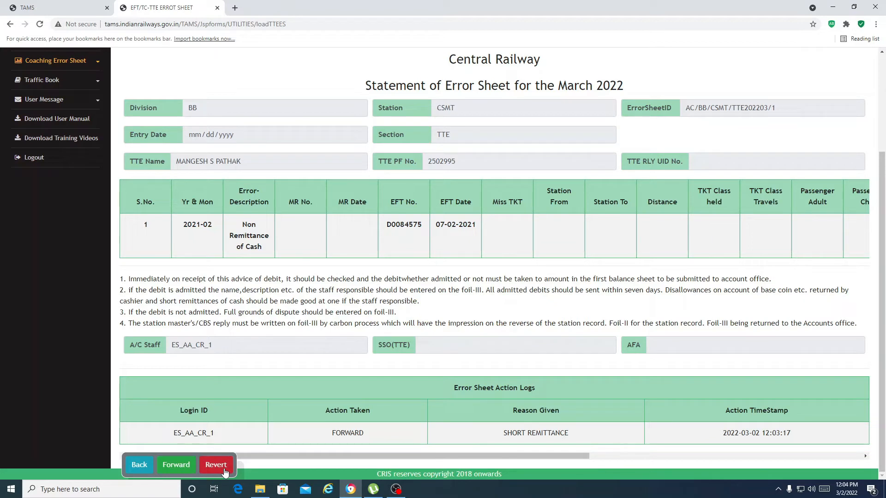
scroll(332, 323, up, 2)
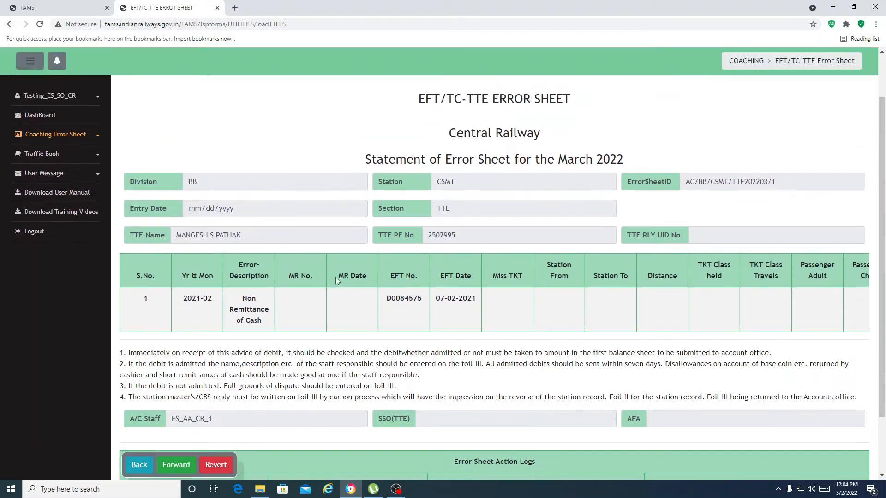
scroll(336, 276, up, 1)
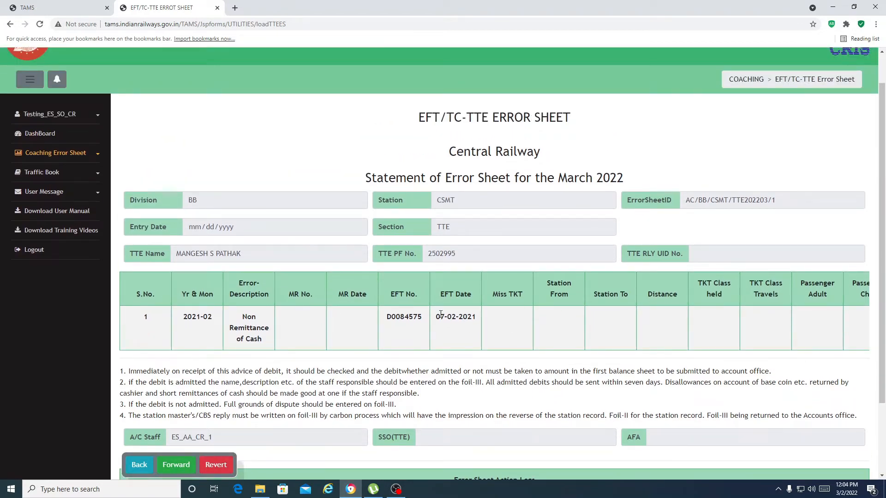
scroll(441, 315, down, 1)
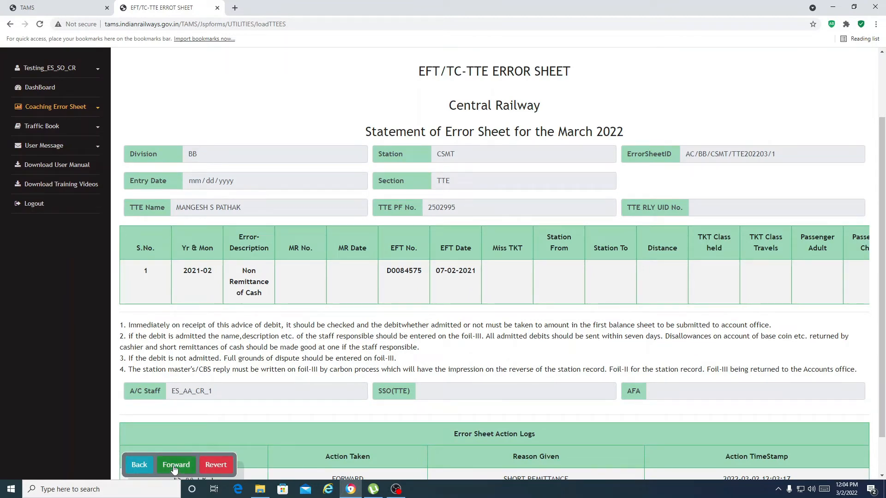
click(174, 465)
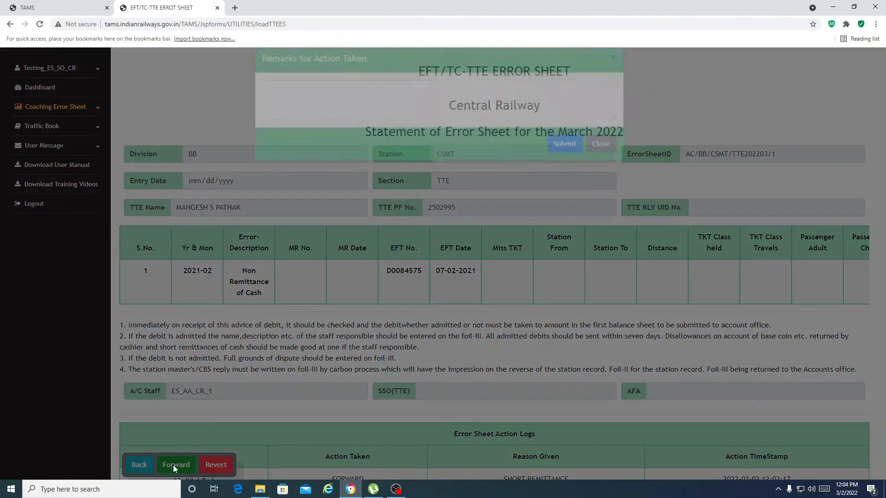
click(302, 106)
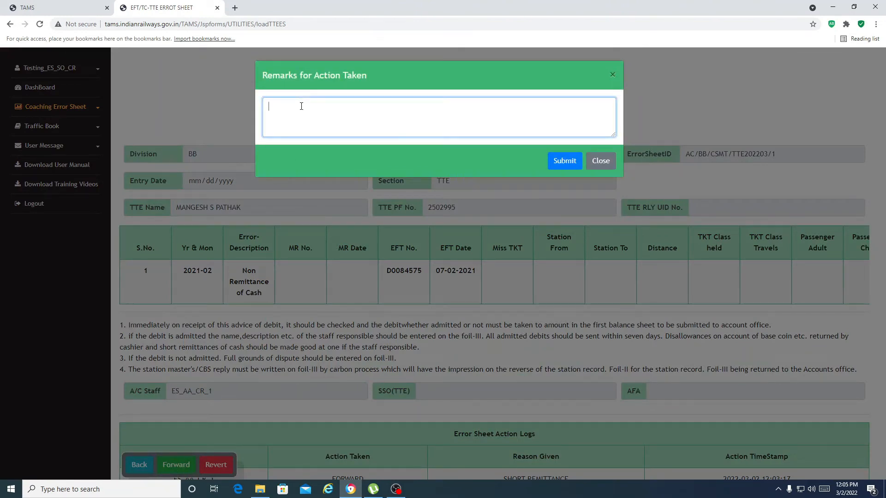
text(ERROR SHEET TO BAE RE)
key(BackSpace)
text(AISED)
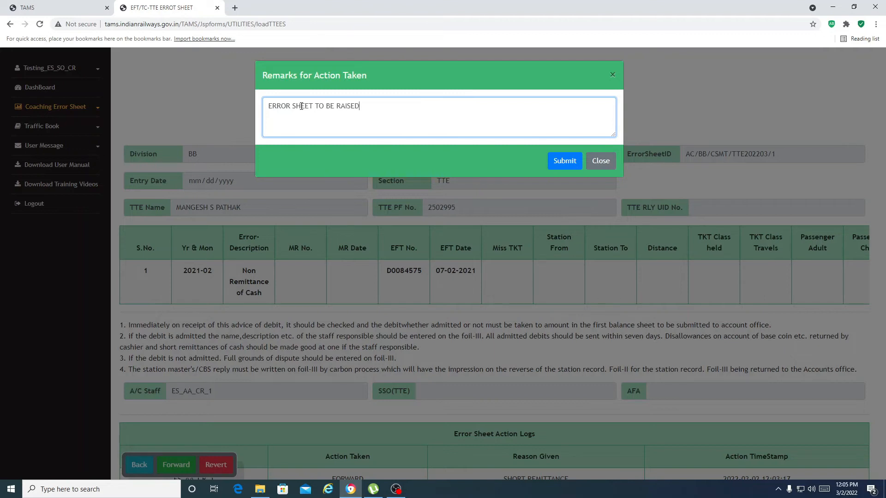
click(565, 161)
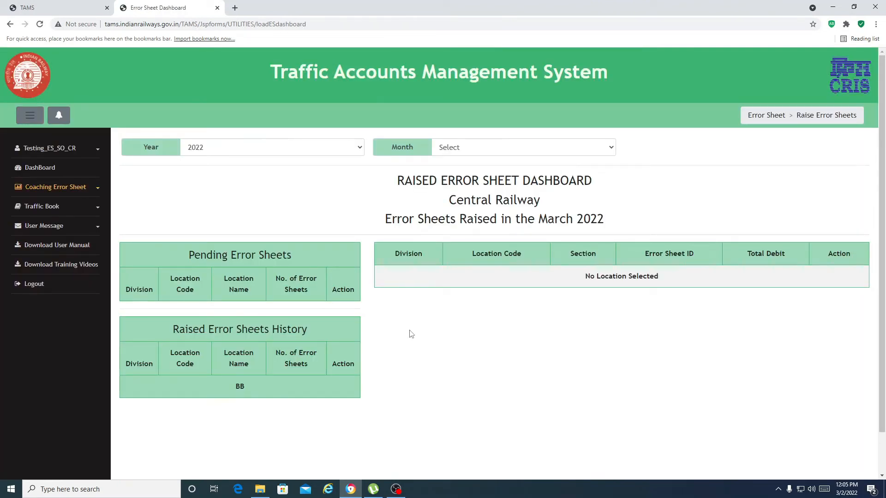
Log out and sign in with the accounts officer's username and the saved password.
click(36, 285)
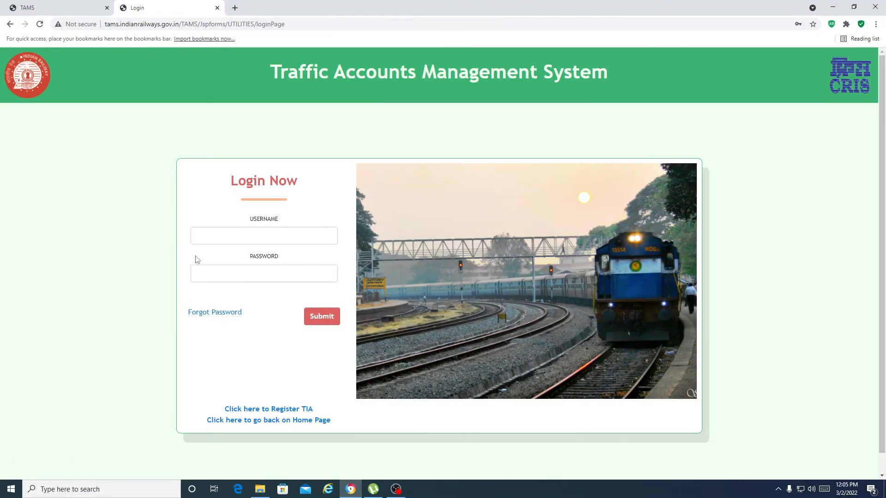
click(228, 237)
click(228, 262)
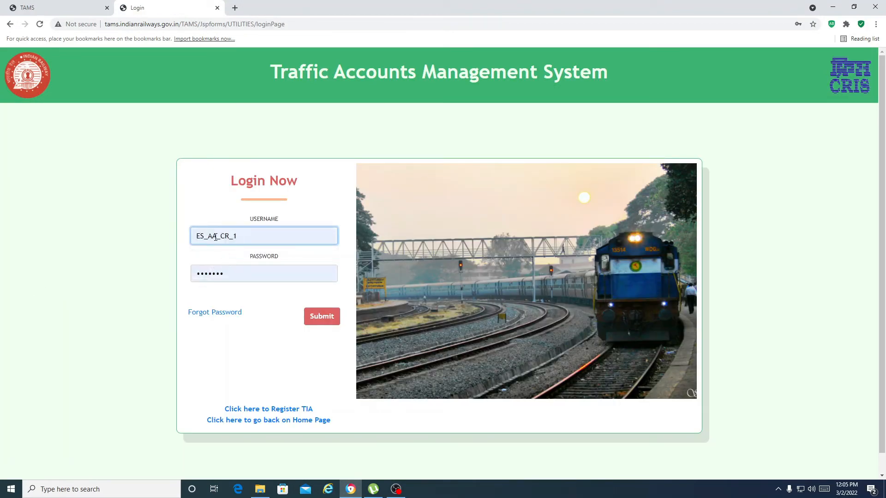
click(228, 237)
key(BackSpace)
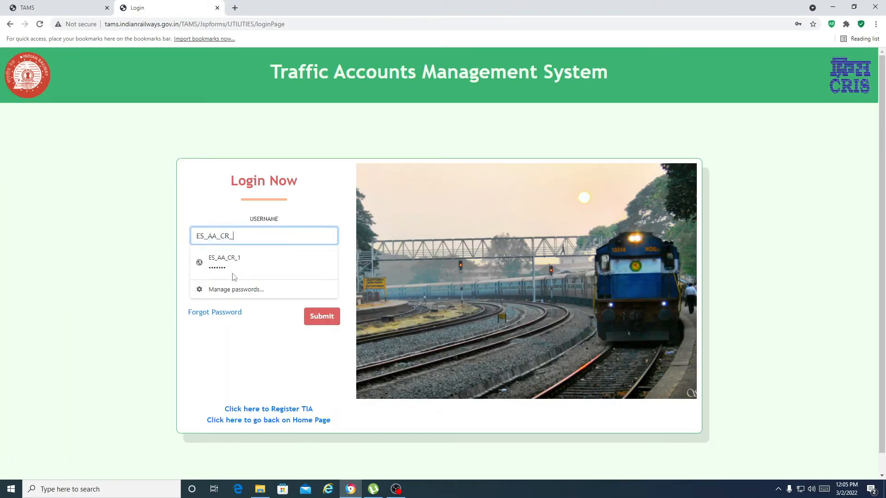
key(BackSpace)
key(BackSpace)
key(BackSpace)
key(BackSpace)
key(BackSpace)
key(BackSpace)
text(AO)
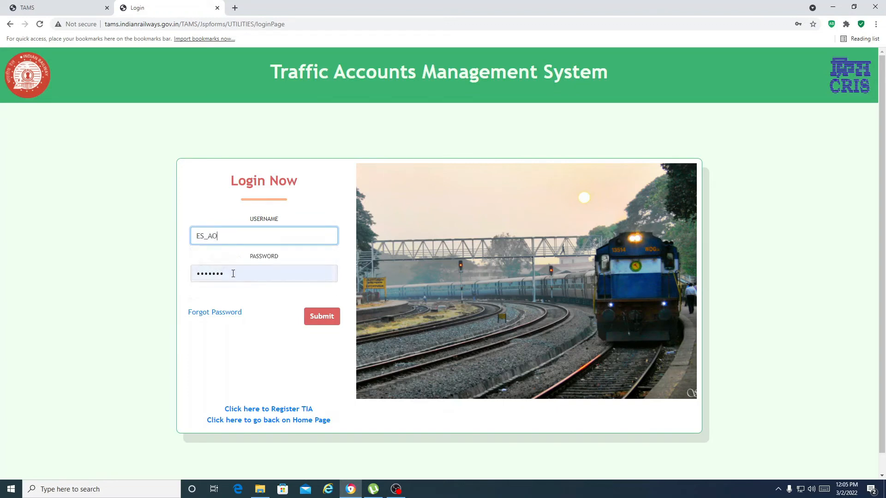
text(_CR_1)
click(321, 323)
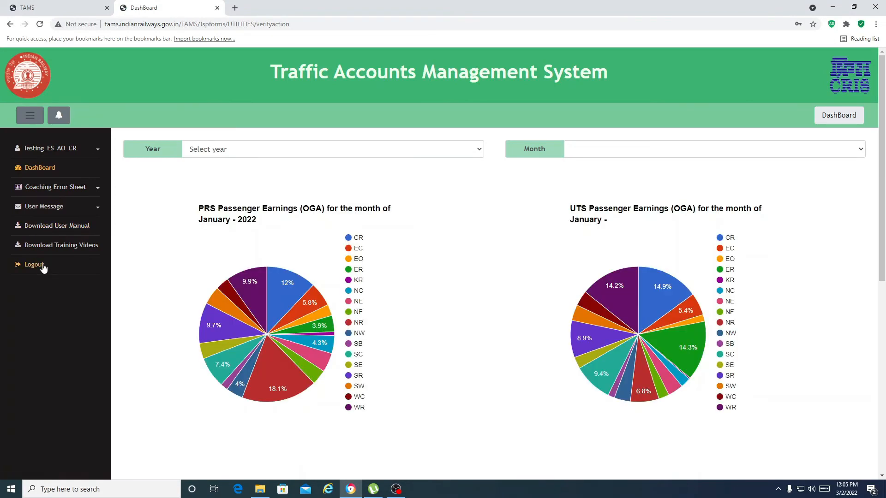
click(49, 190)
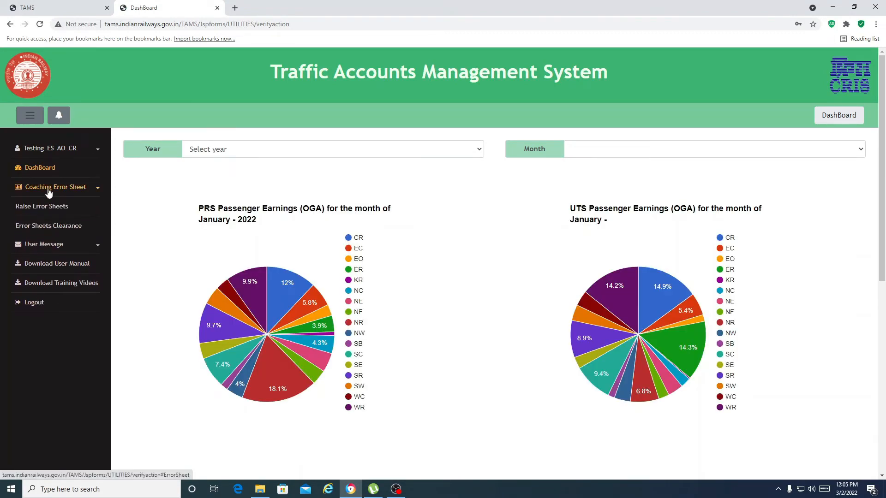
click(41, 209)
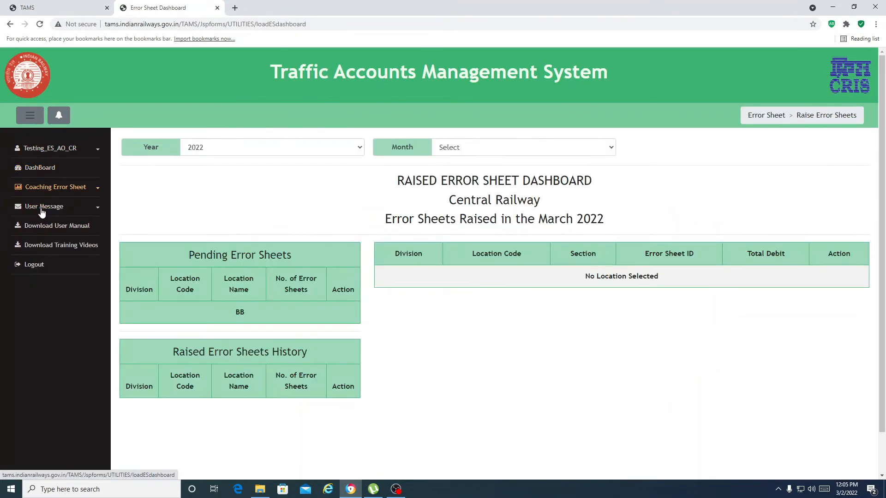
click(241, 314)
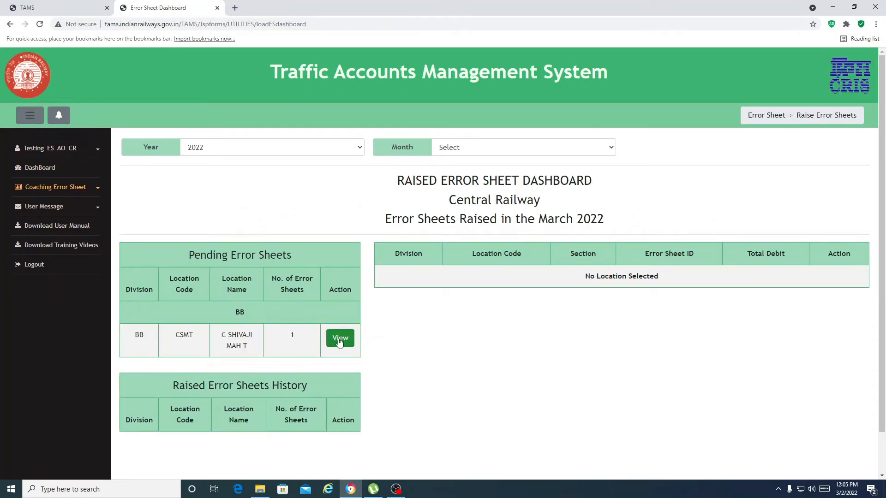
click(340, 337)
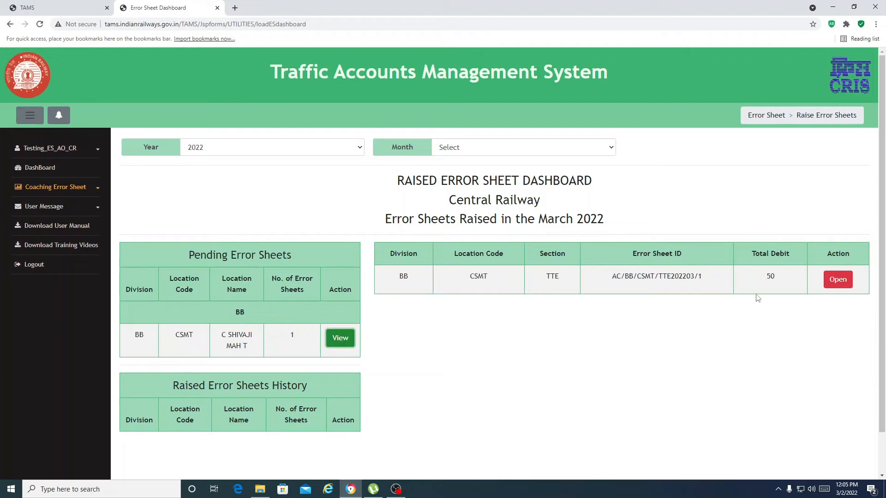
click(838, 281)
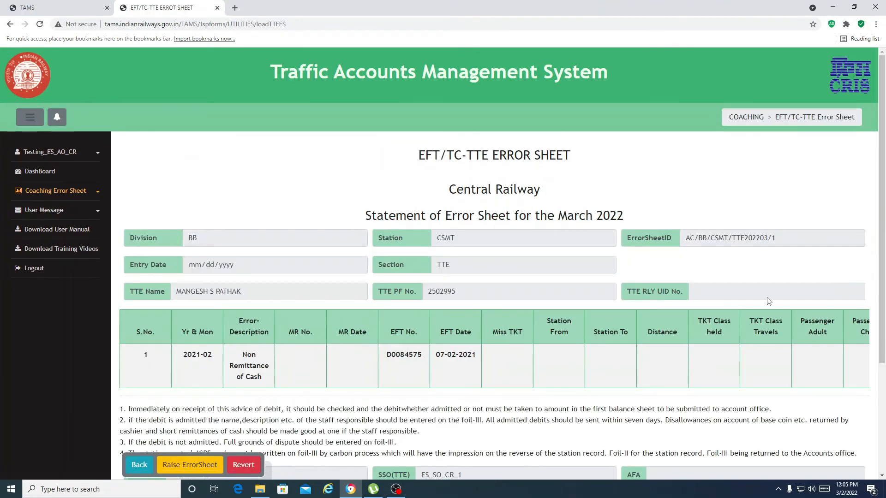
scroll(490, 311, down, 3)
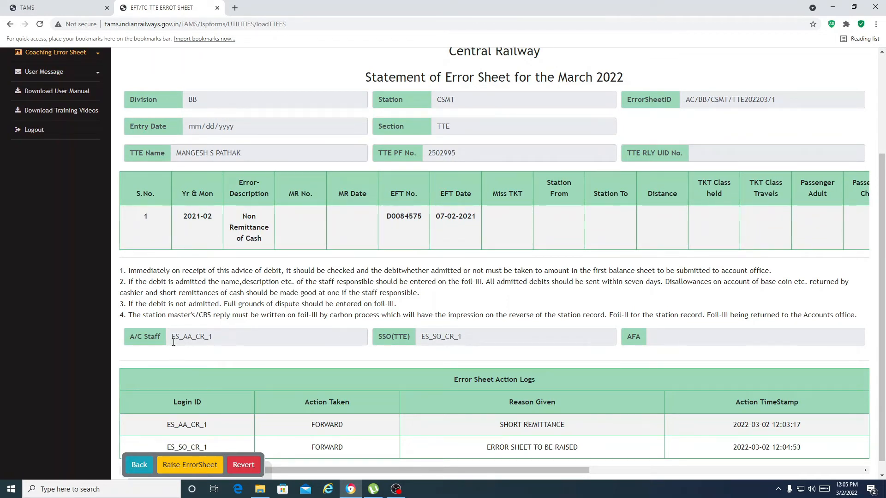
scroll(200, 341, down, 1)
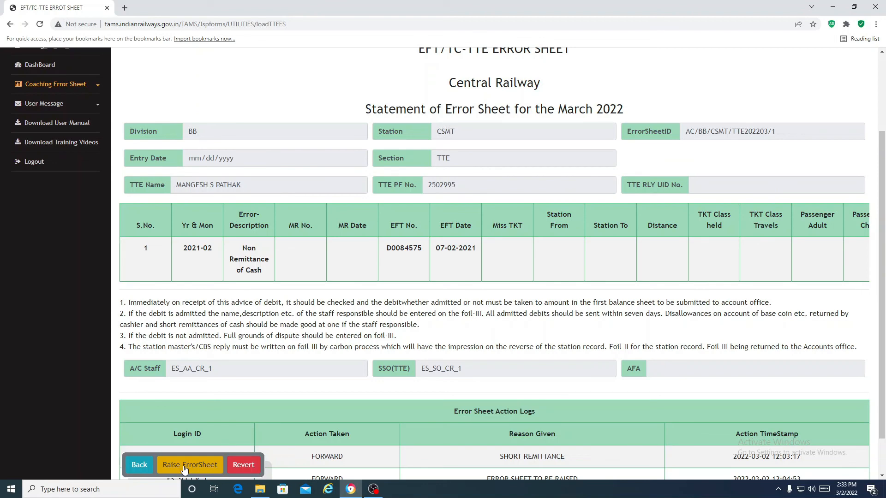
click(184, 467)
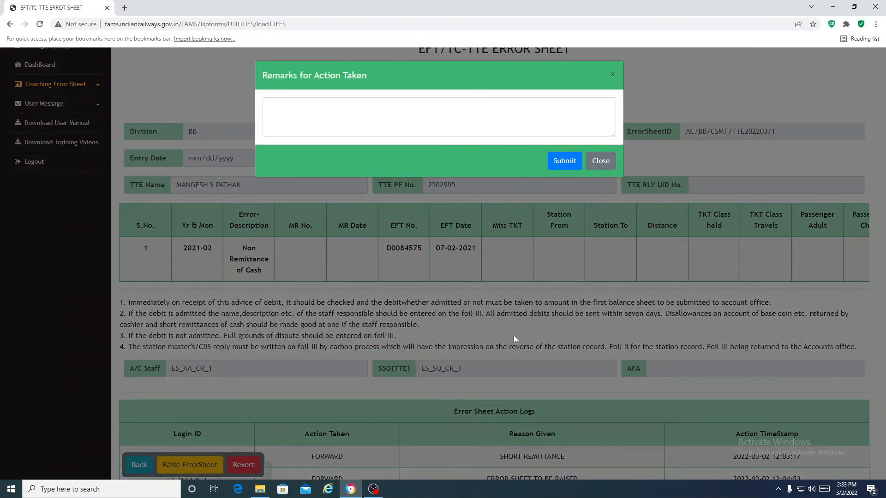
click(321, 118)
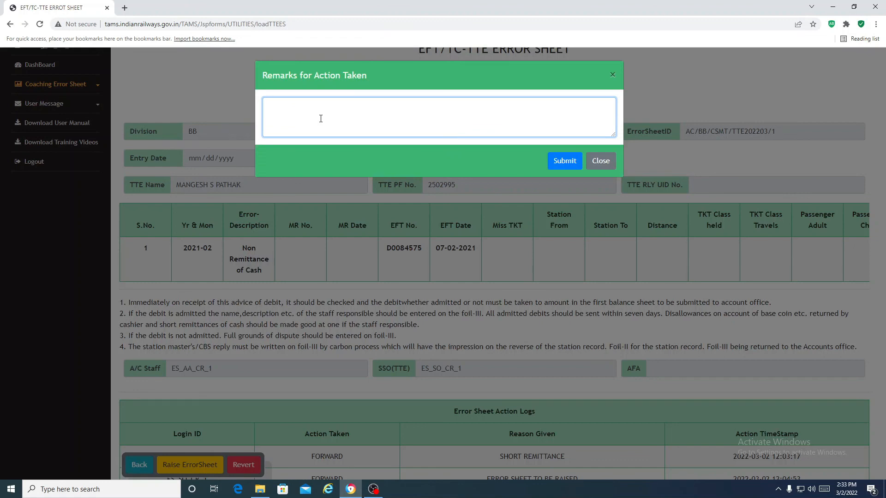
text(ERROR SHEETB)
key(BackSpace)
text(RAISED)
click(566, 164)
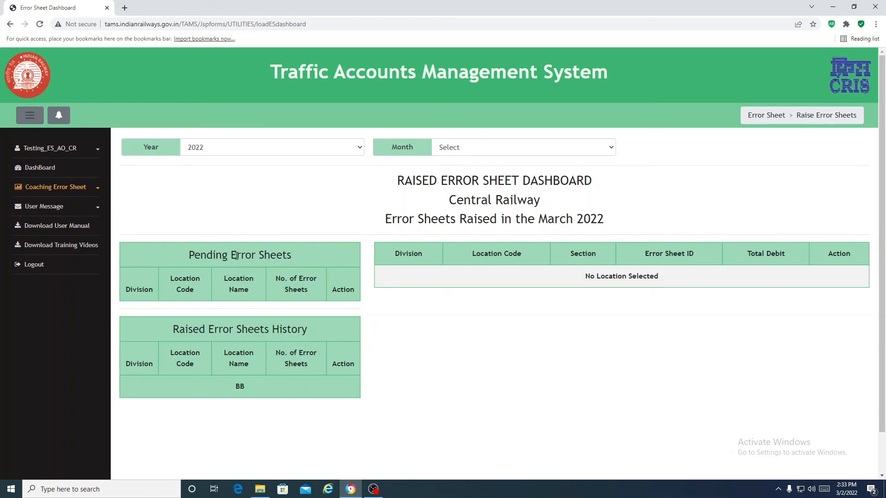
click(241, 389)
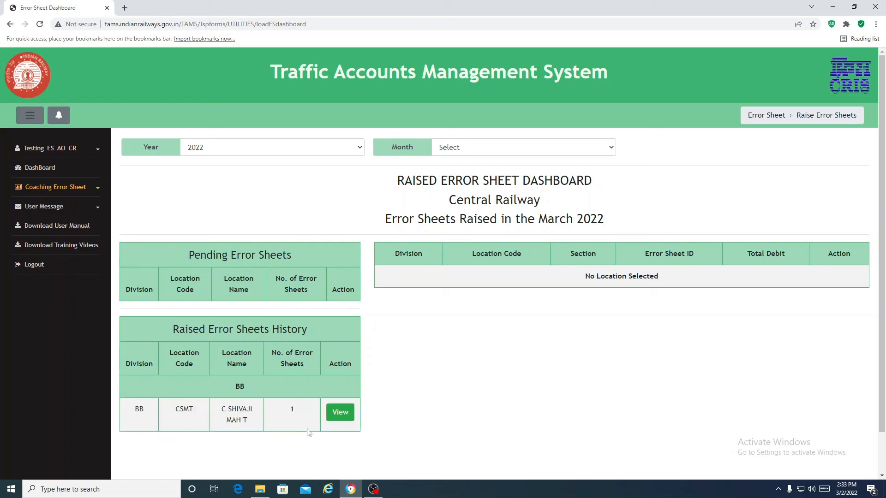
click(342, 419)
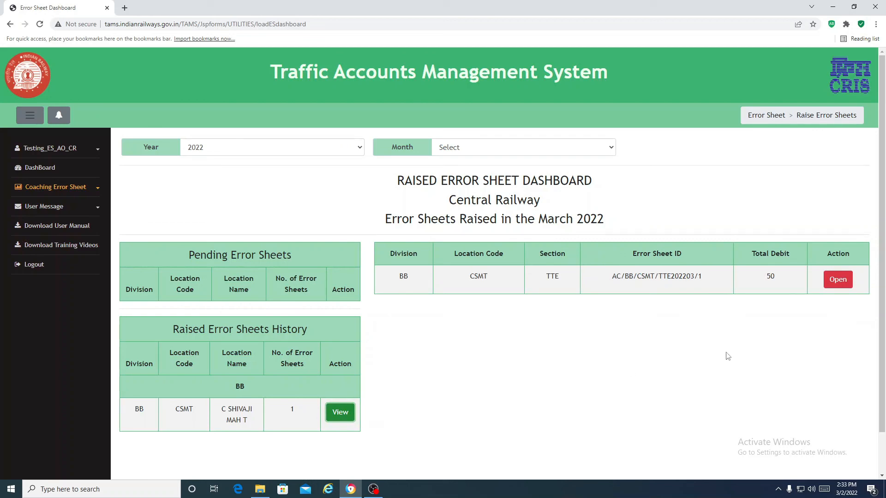
click(840, 287)
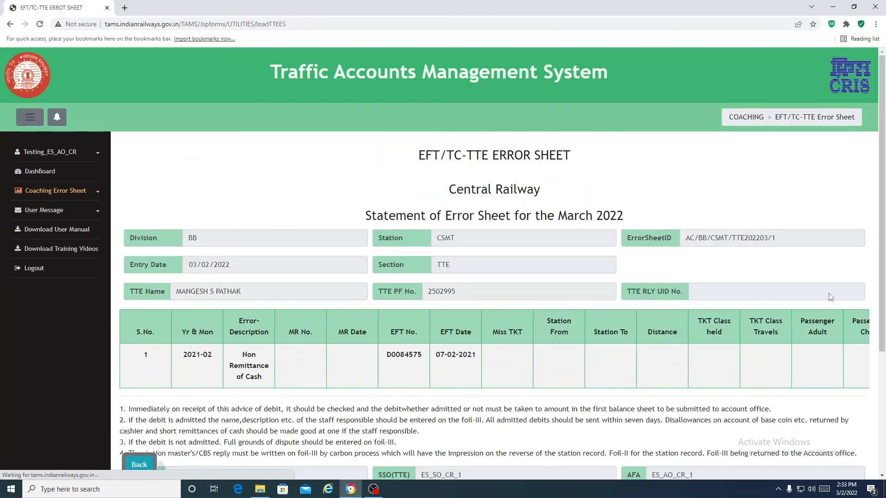
scroll(628, 326, down, 3)
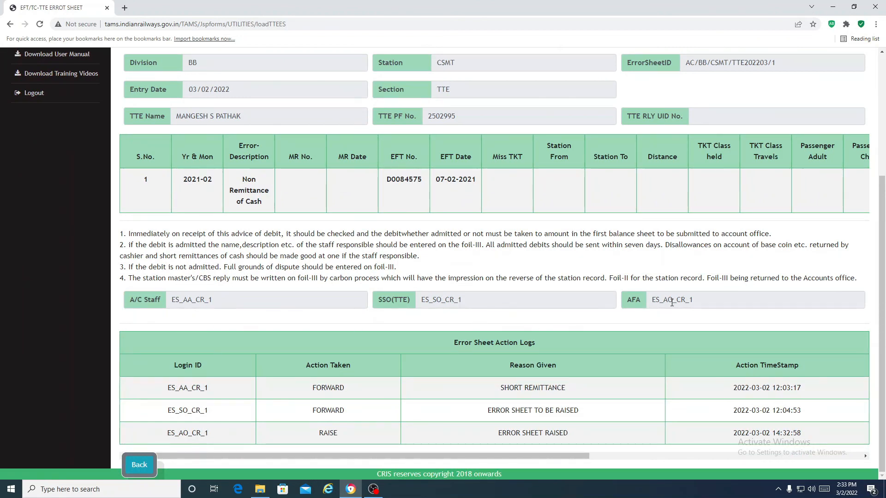
scroll(702, 244, up, 1)
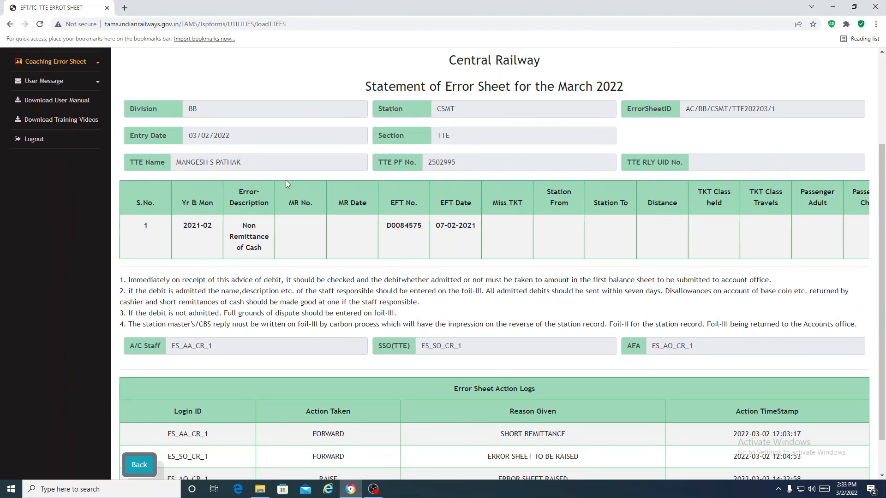
scroll(404, 322, down, 1)
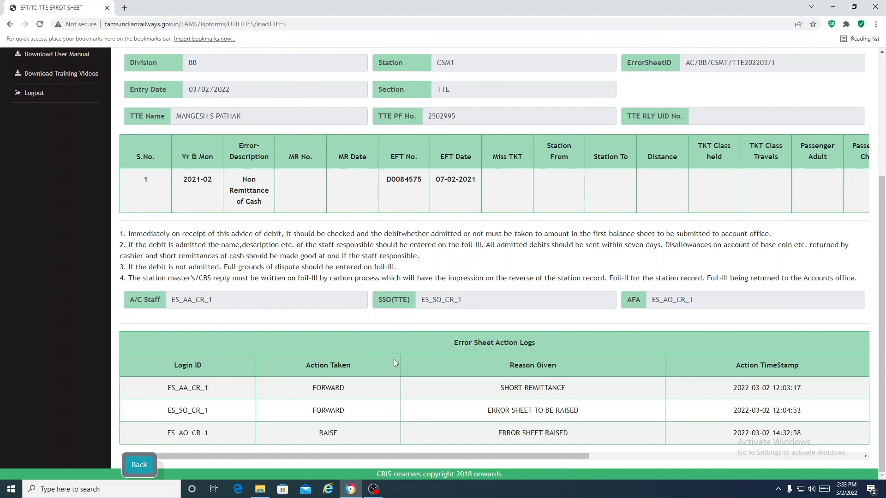
scroll(407, 299, up, 3)
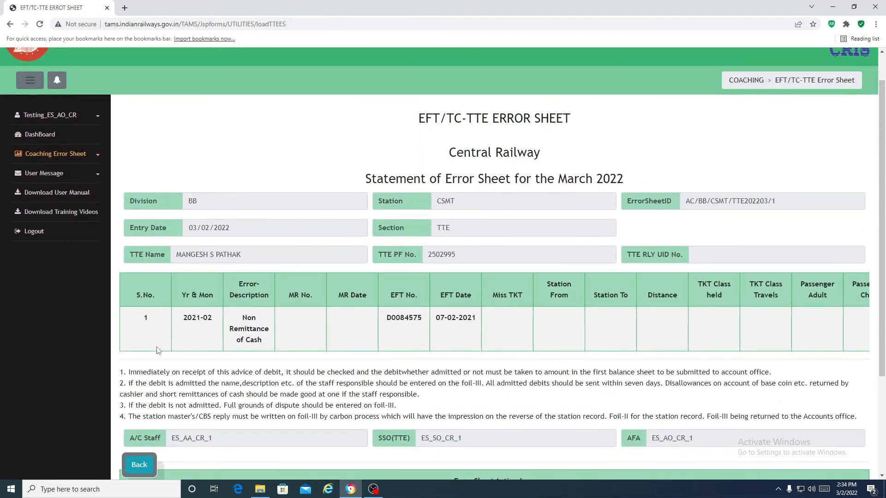
scroll(256, 373, down, 3)
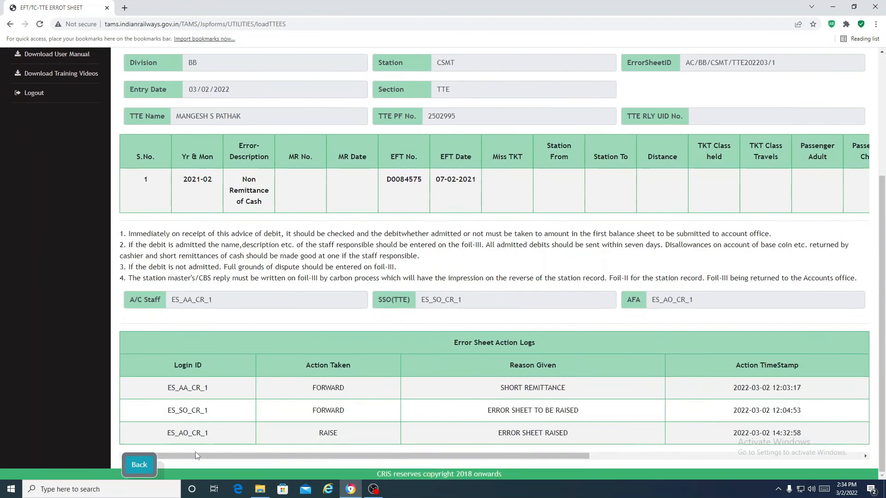